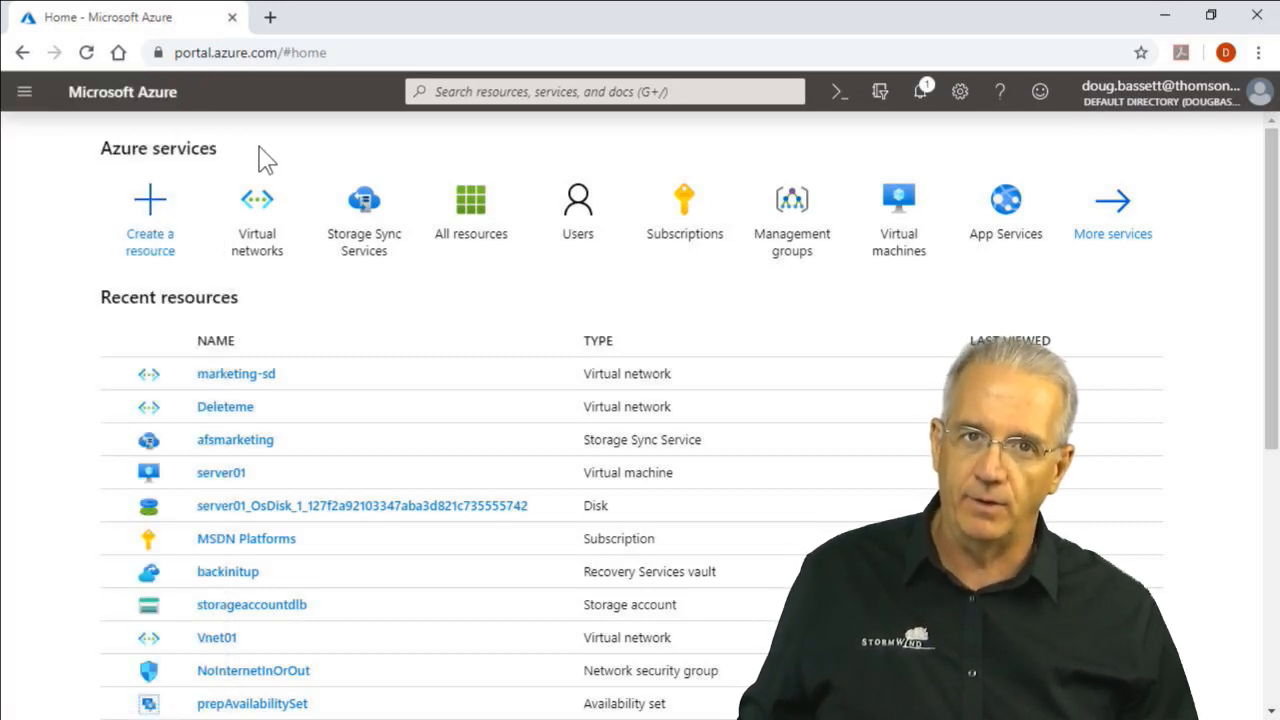
Find Virtual Network in the Marketplace and start creating a new one
{"action": "left_click", "coordinate": [40, 92]}
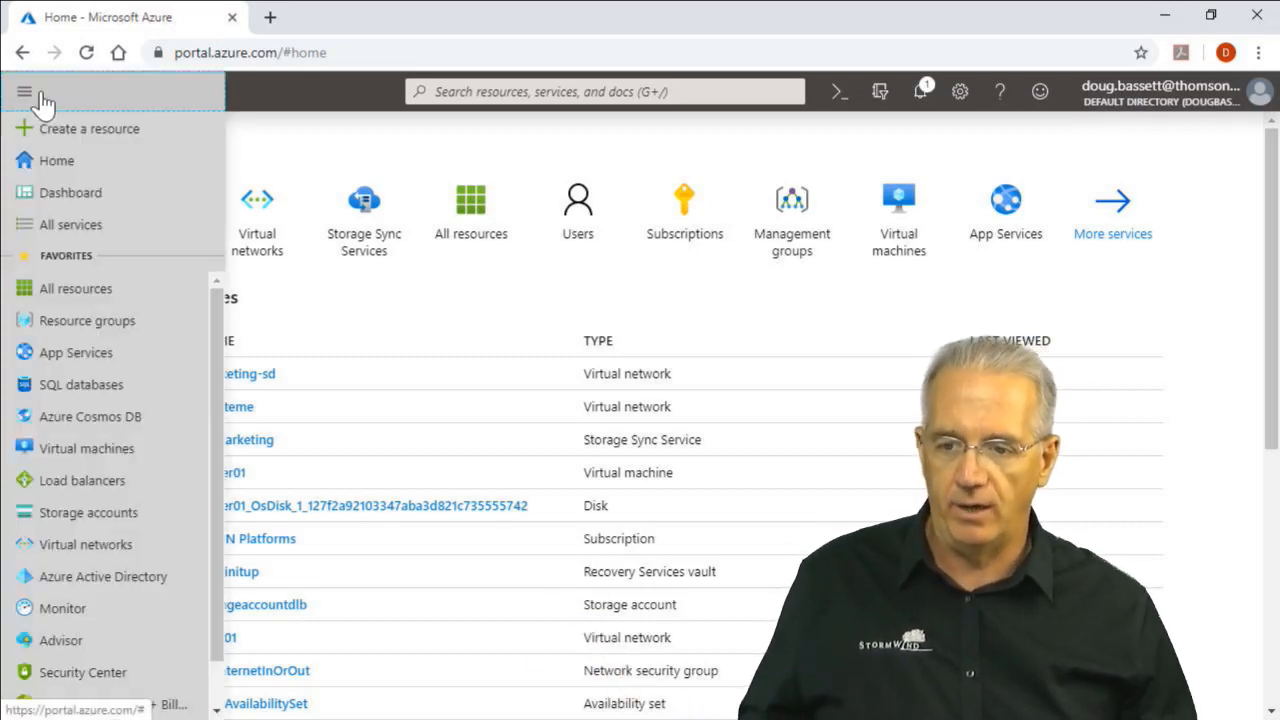
{"action": "left_click", "coordinate": [45, 131]}
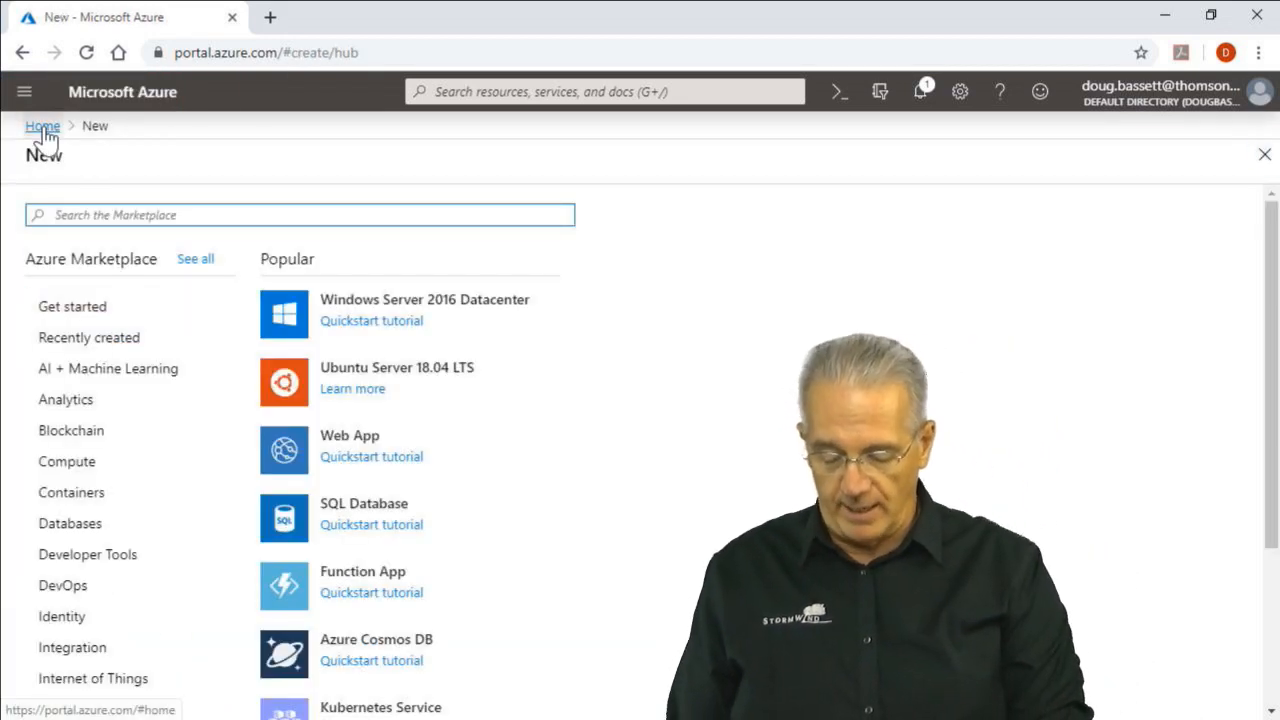
{"action": "type", "text": "virtual netw"}
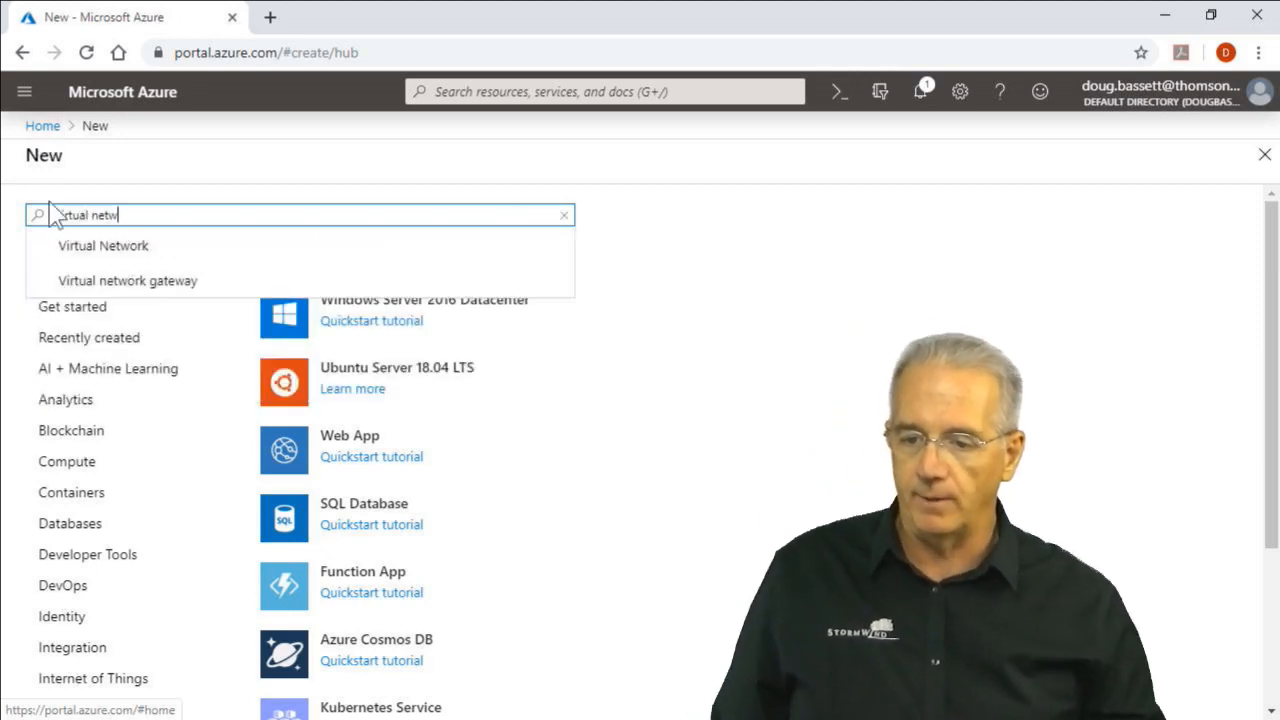
{"action": "left_click", "coordinate": [94, 250]}
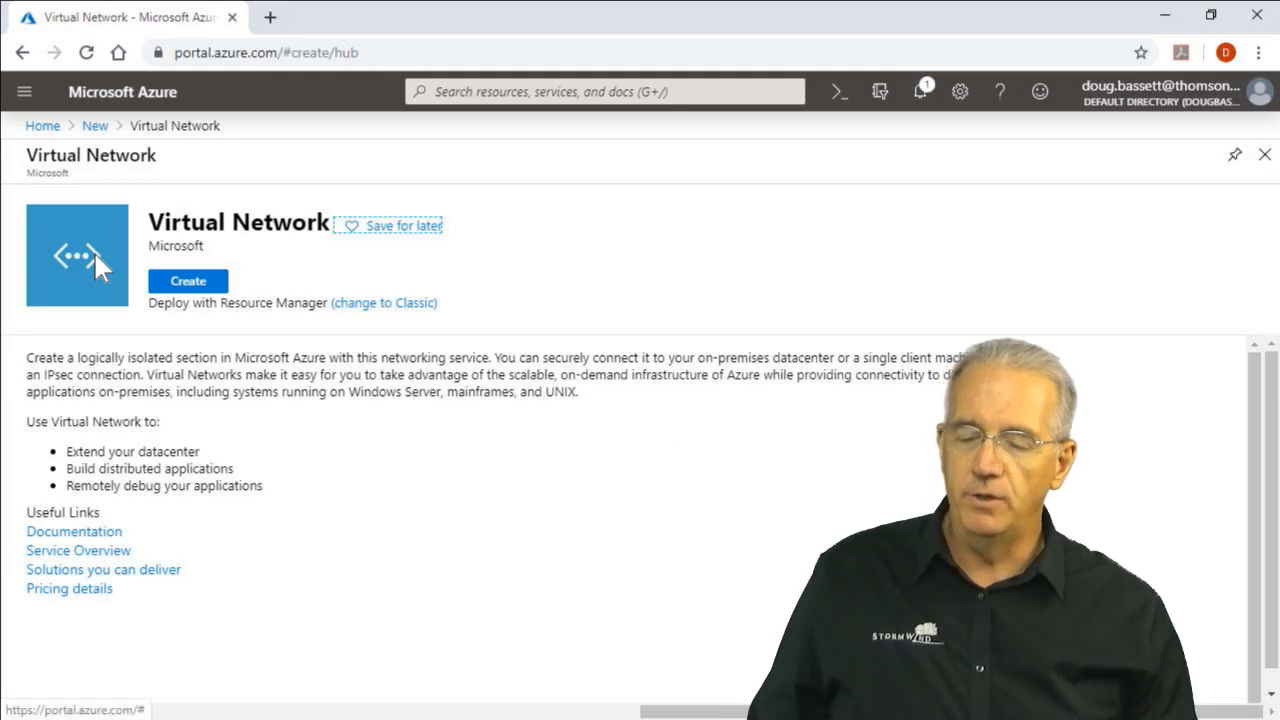
{"action": "left_click", "coordinate": [203, 286]}
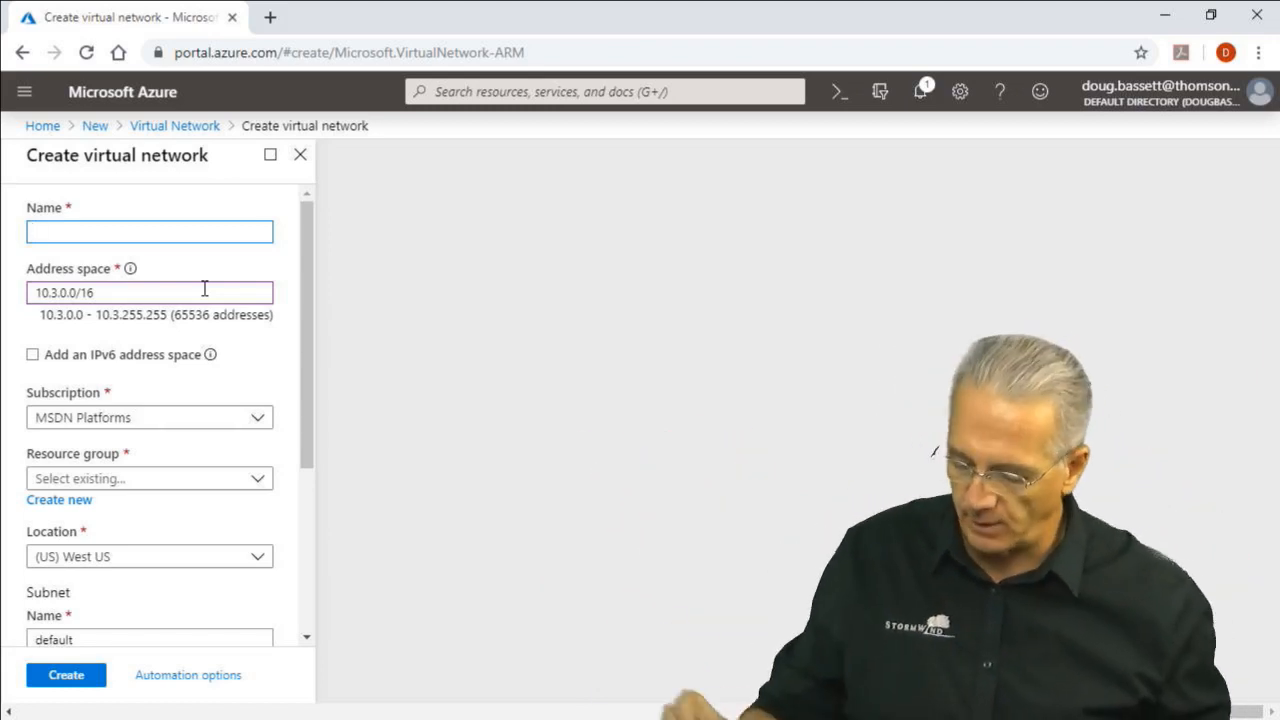
Name the virtual network RandDnet and set its address space to 10.23.0.0/16
{"action": "type", "text": "R"}
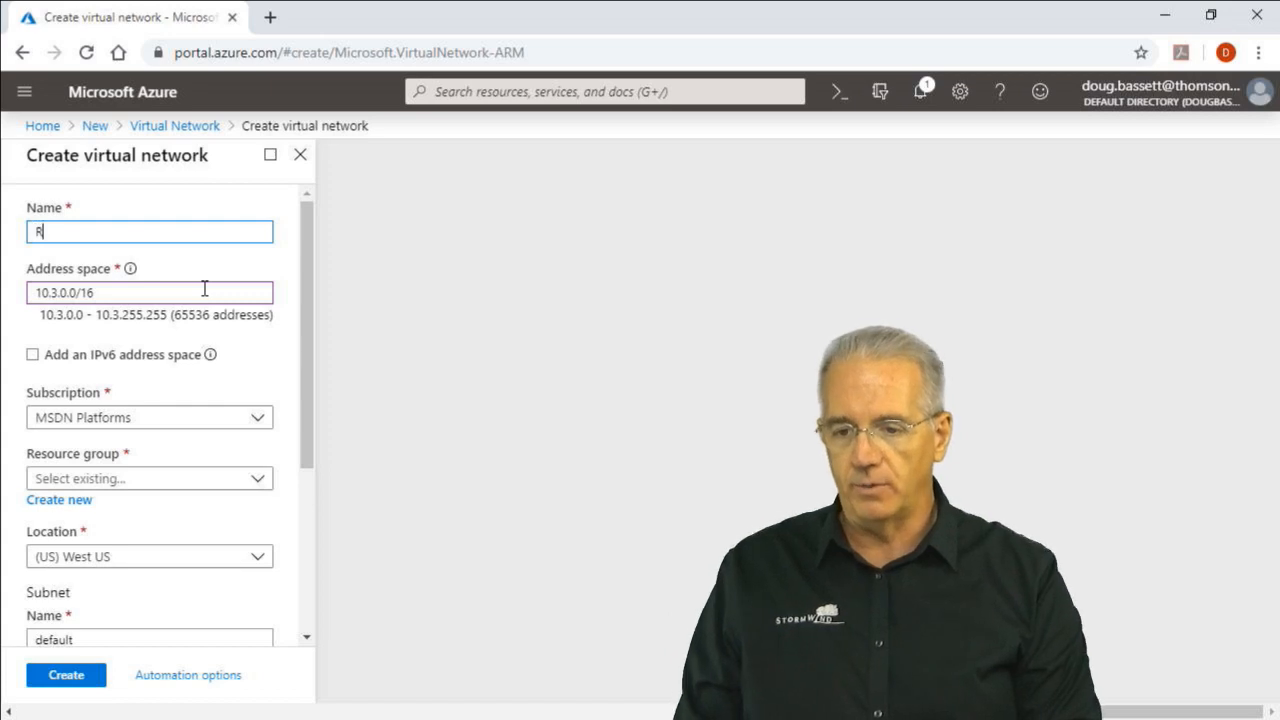
{"action": "type", "text": "andD"}
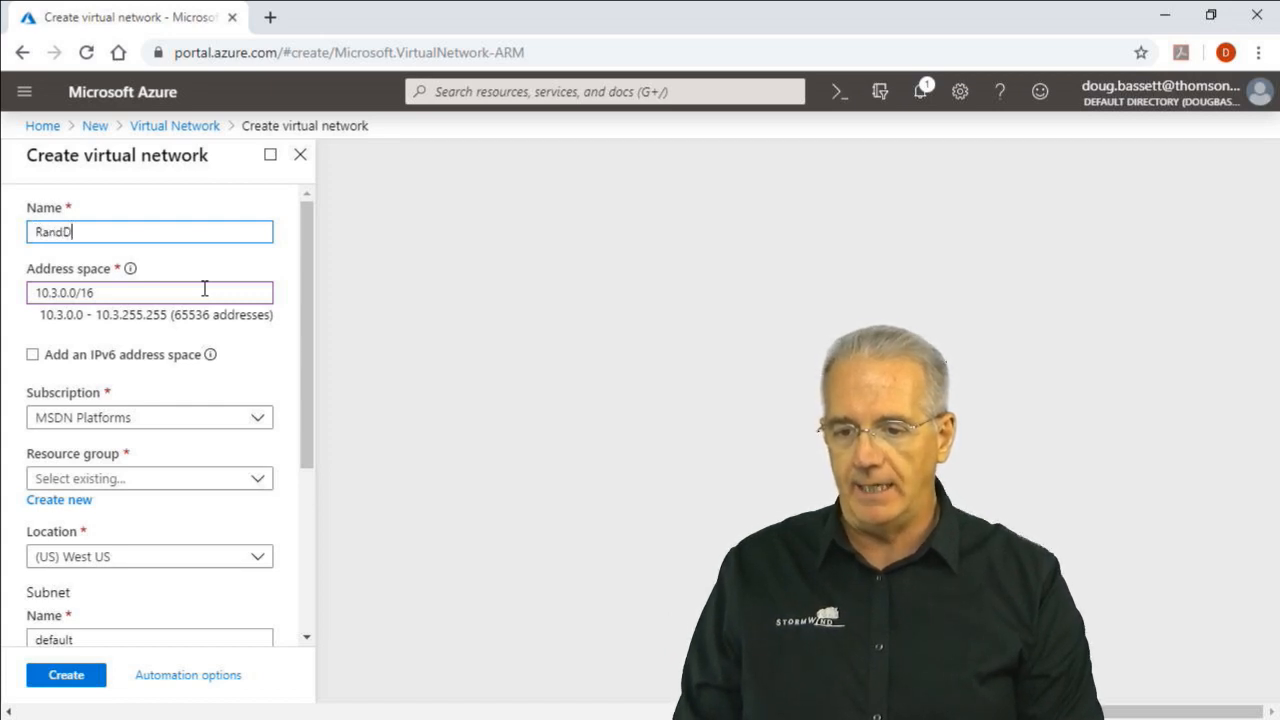
{"action": "type", "text": "net"}
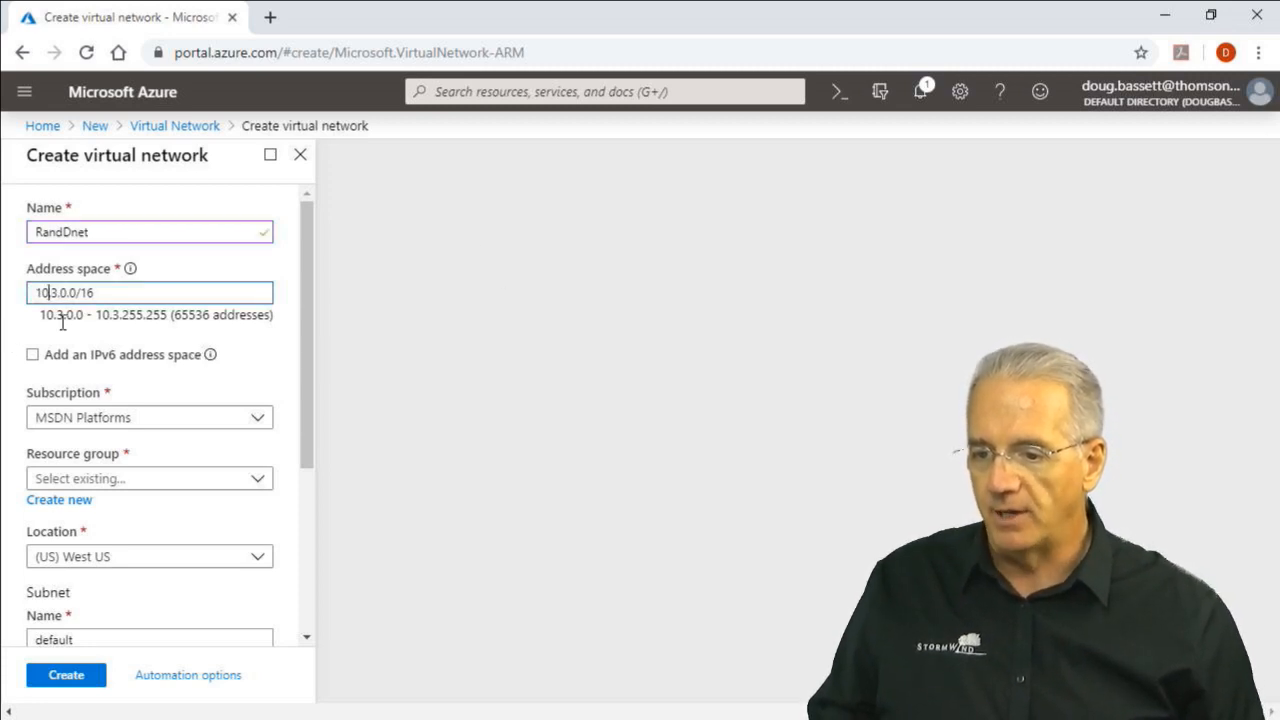
{"action": "type", "text": "2"}
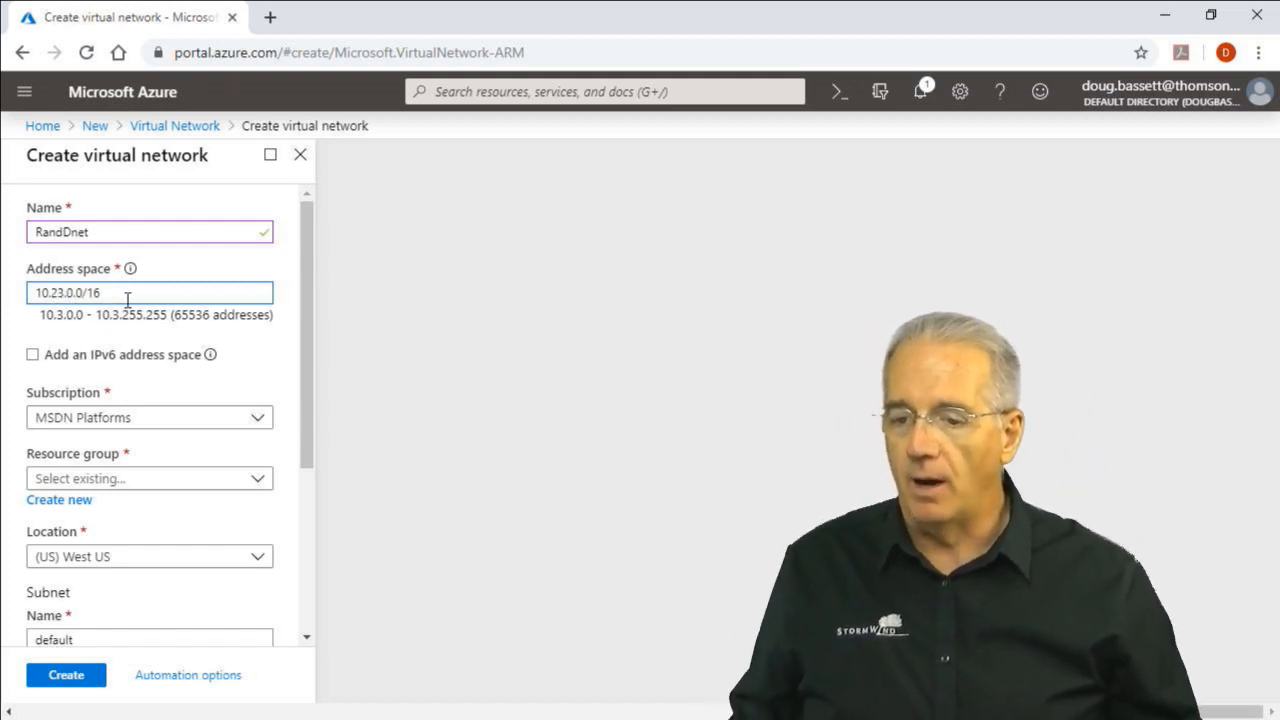
{"action": "left_click", "coordinate": [128, 300]}
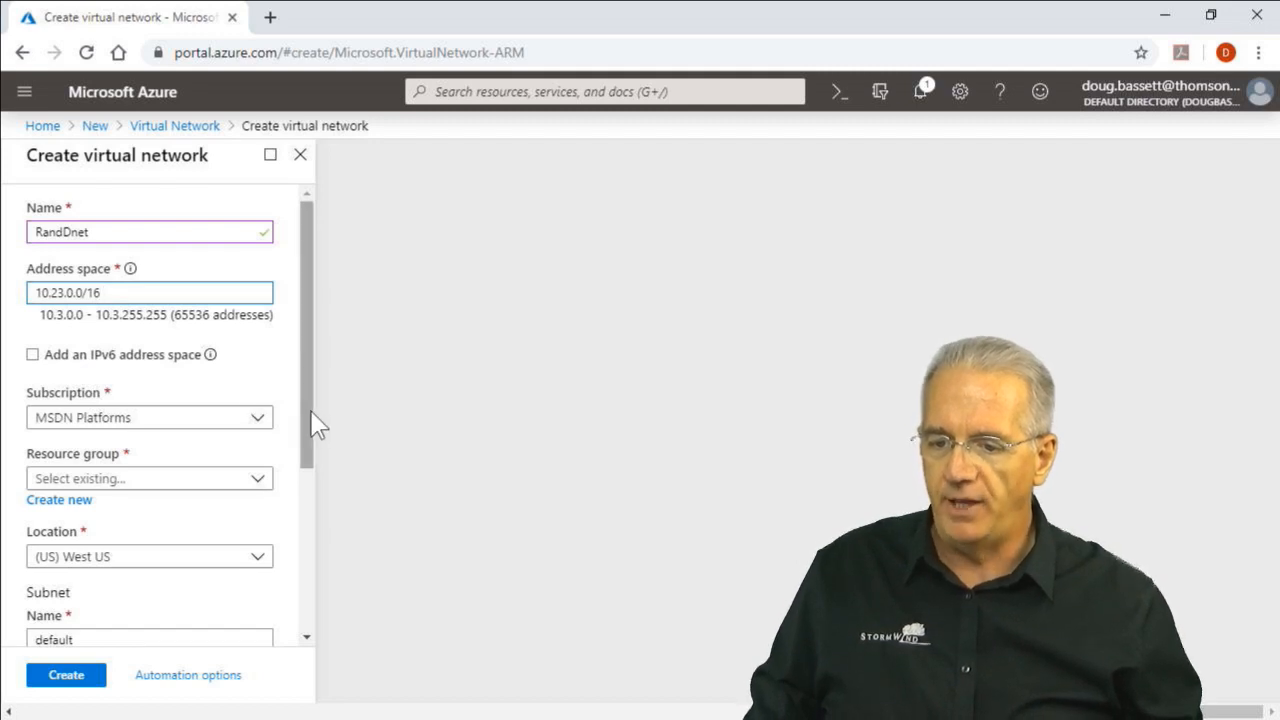
Assign the new virtual network to the existing resource group MainRG
{"action": "left_click_drag", "start_coordinate": [312, 425], "coordinate": [300, 515]}
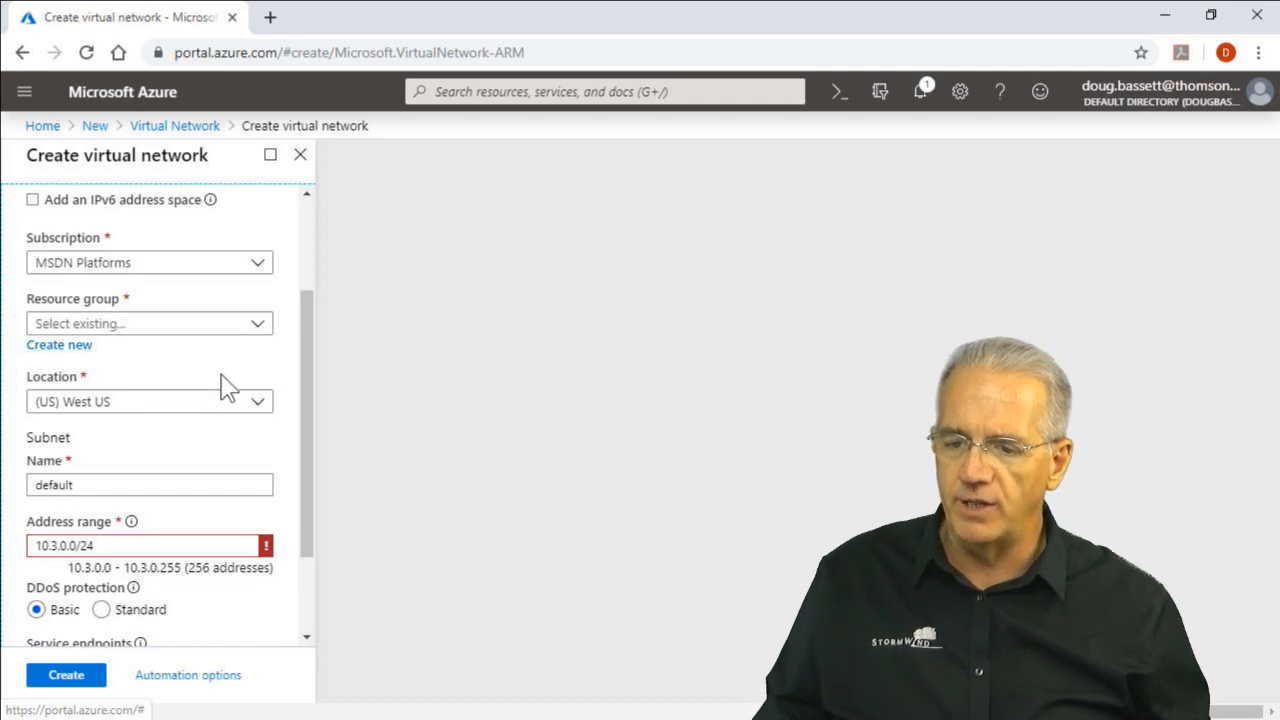
{"action": "left_click", "coordinate": [262, 328]}
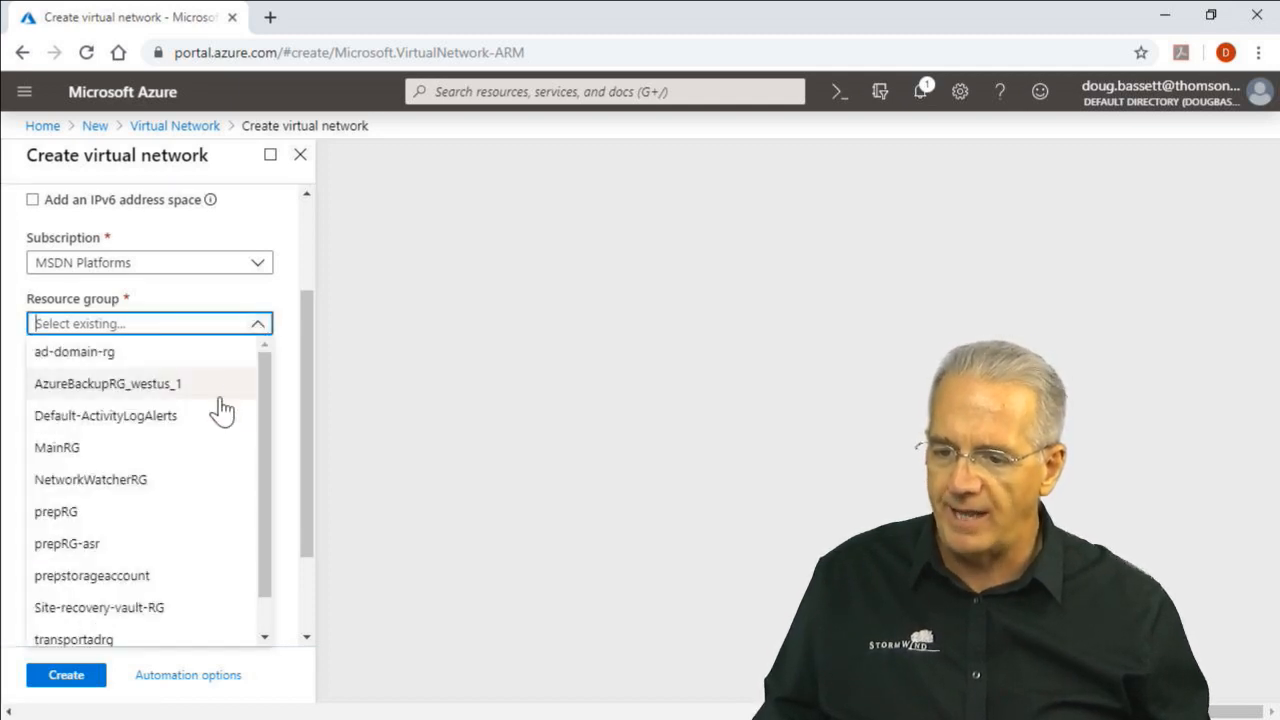
{"action": "left_click", "coordinate": [194, 447]}
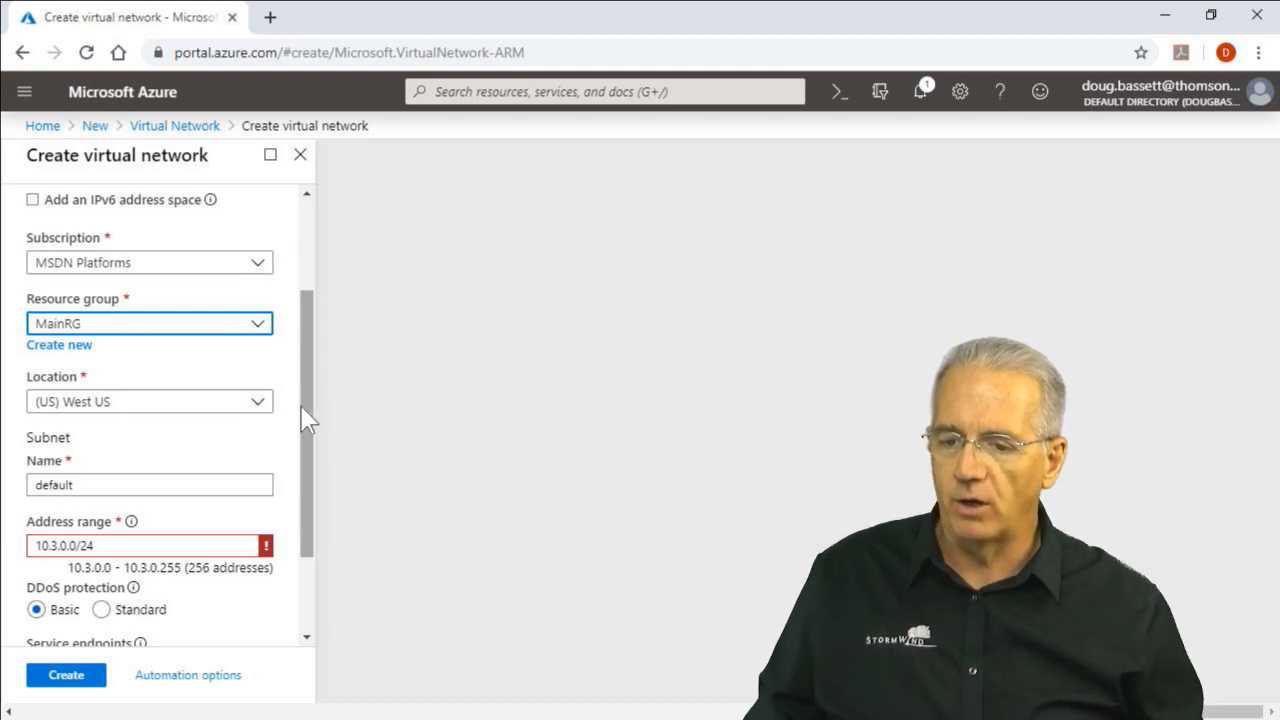
Replace the default subnet name of the new virtual network with randdfront
{"action": "left_click_drag", "start_coordinate": [309, 434], "coordinate": [312, 495]}
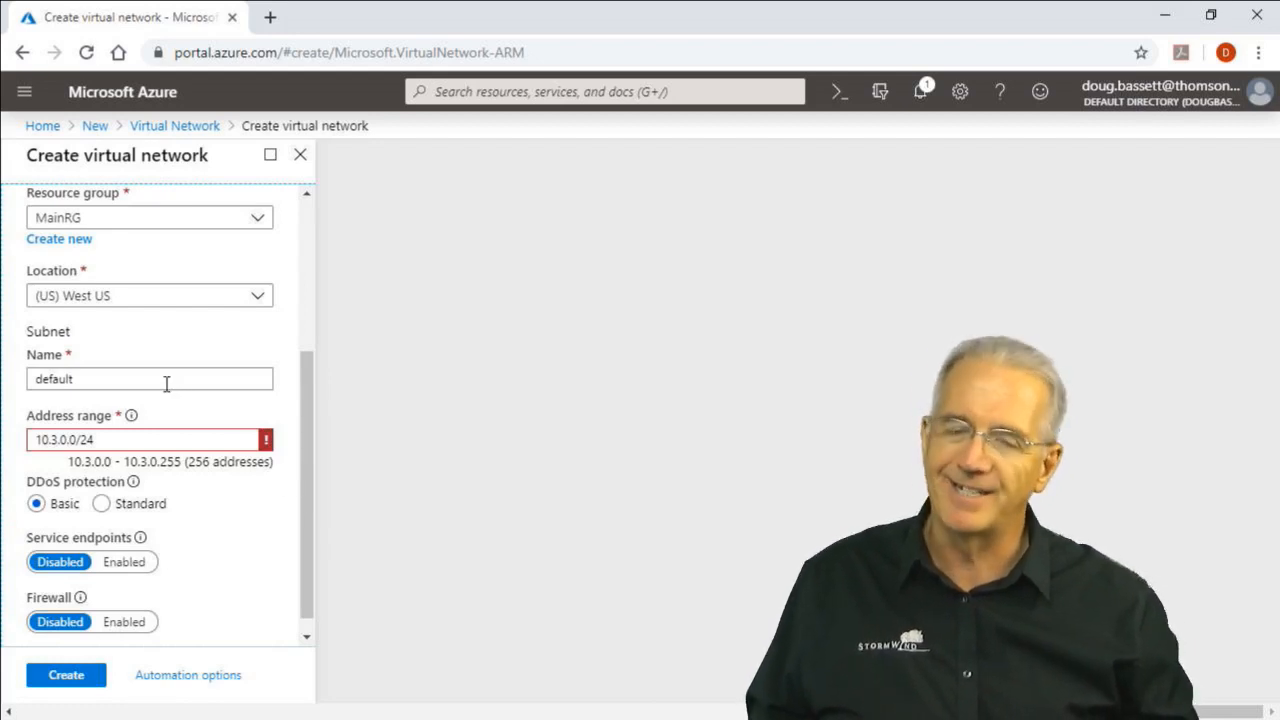
{"action": "scroll", "coordinate": [163, 386], "scroll_direction": "up", "scroll_amount": 2}
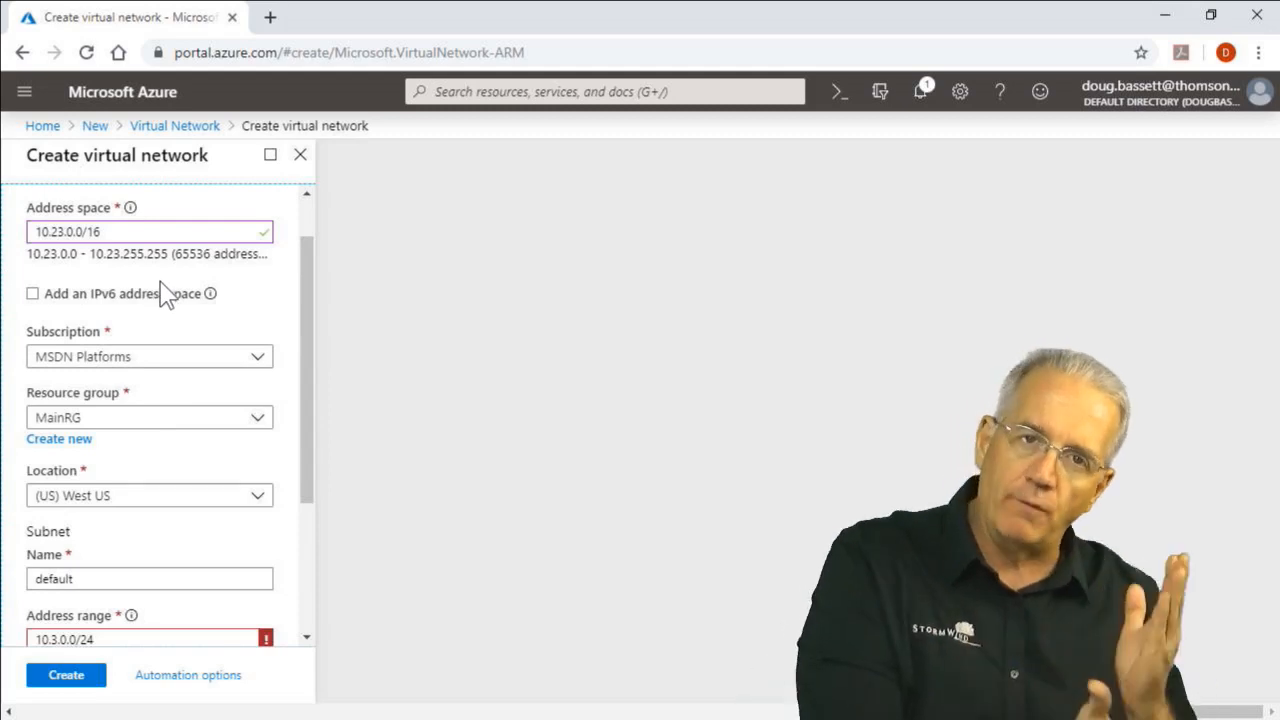
{"action": "scroll", "coordinate": [167, 295], "scroll_direction": "down", "scroll_amount": 2}
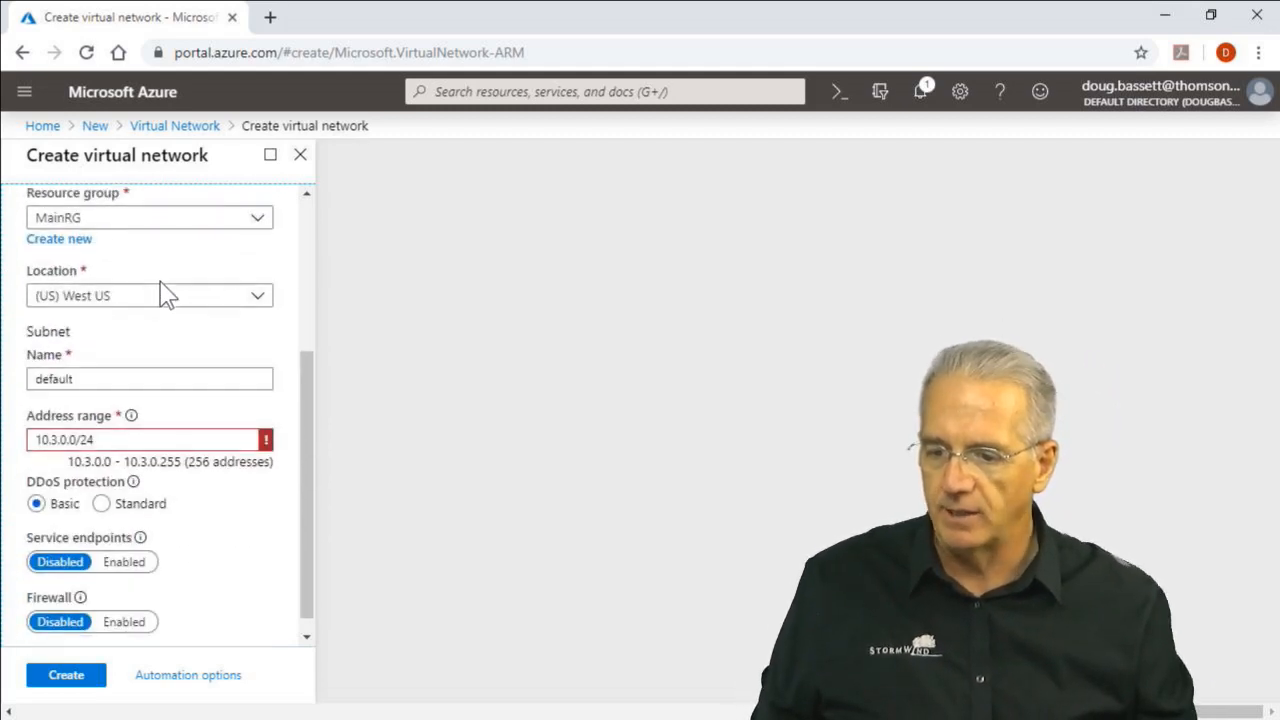
{"action": "double_click", "coordinate": [101, 357]}
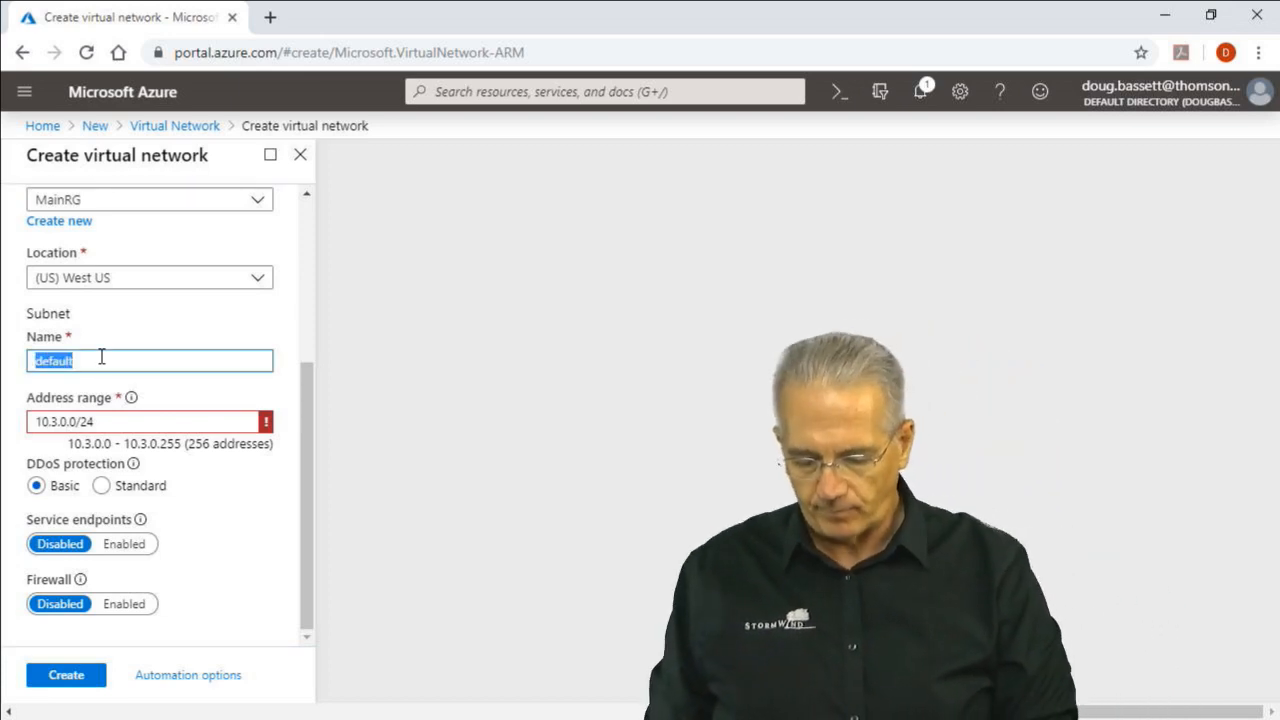
{"action": "type", "text": "randdf"}
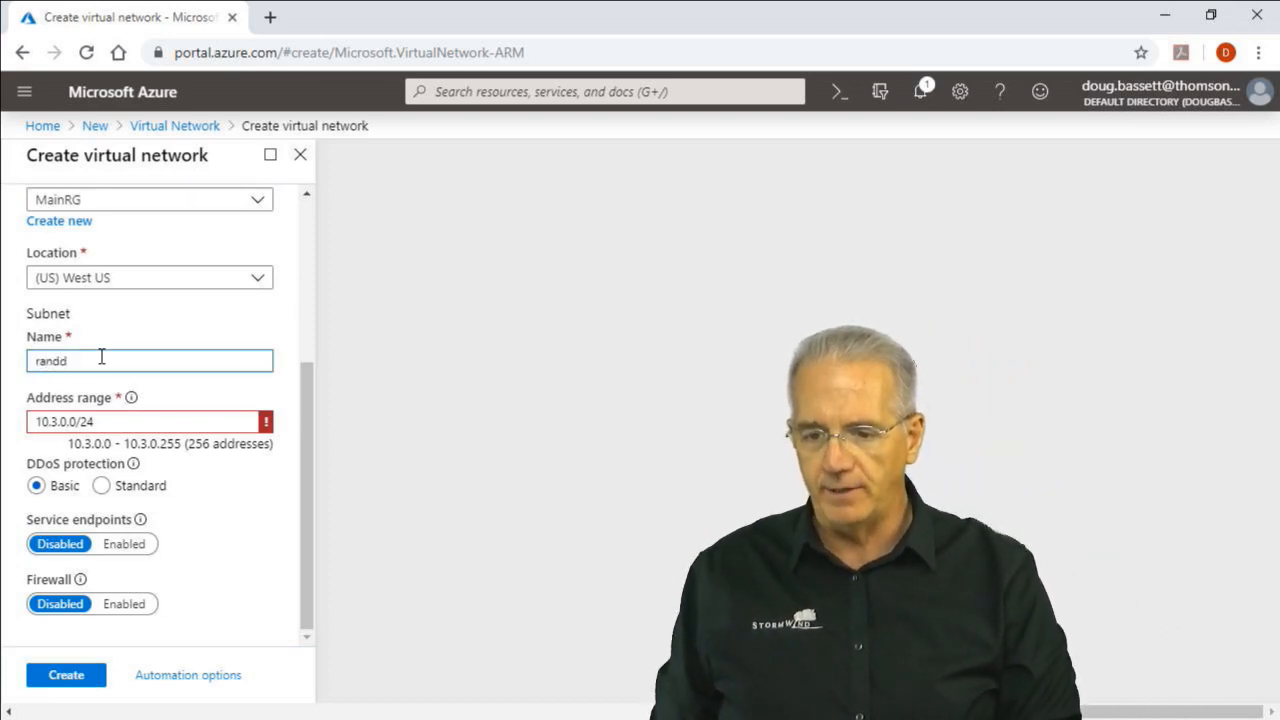
{"action": "key", "text": "BackSpace"}
{"action": "key", "text": "BackSpace"}
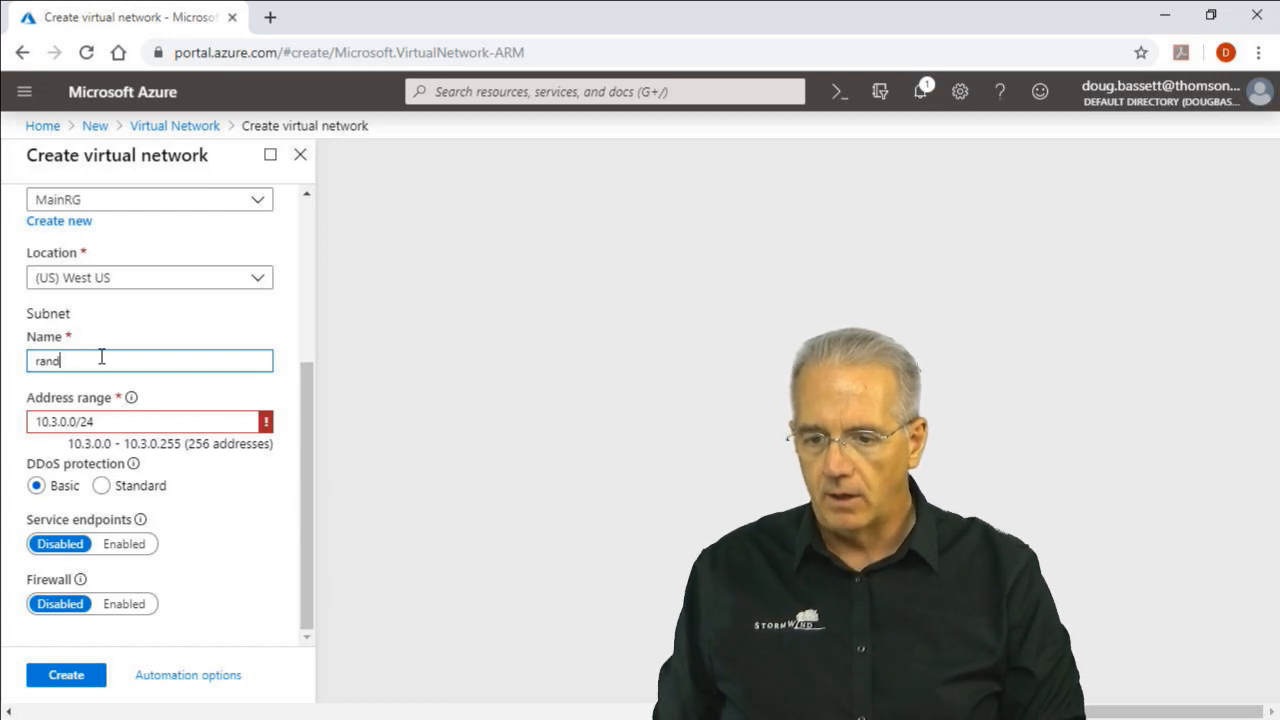
{"action": "type", "text": "dfr"}
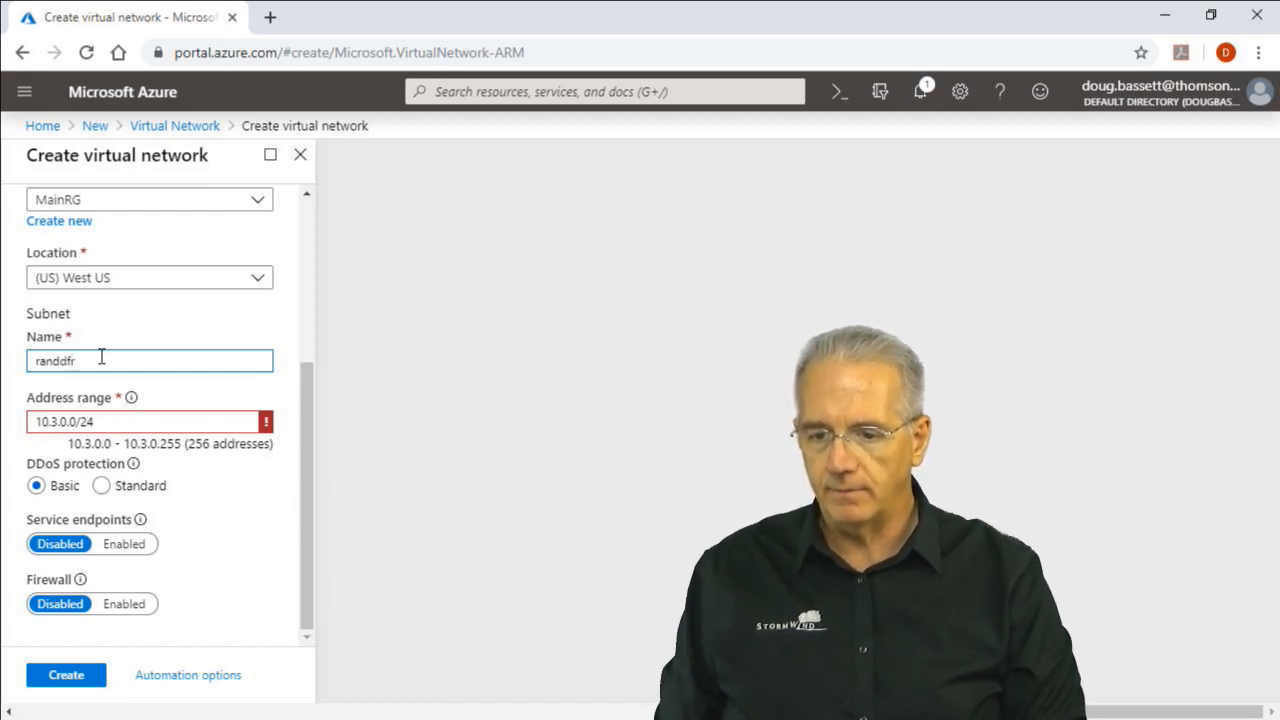
{"action": "type", "text": "ont"}
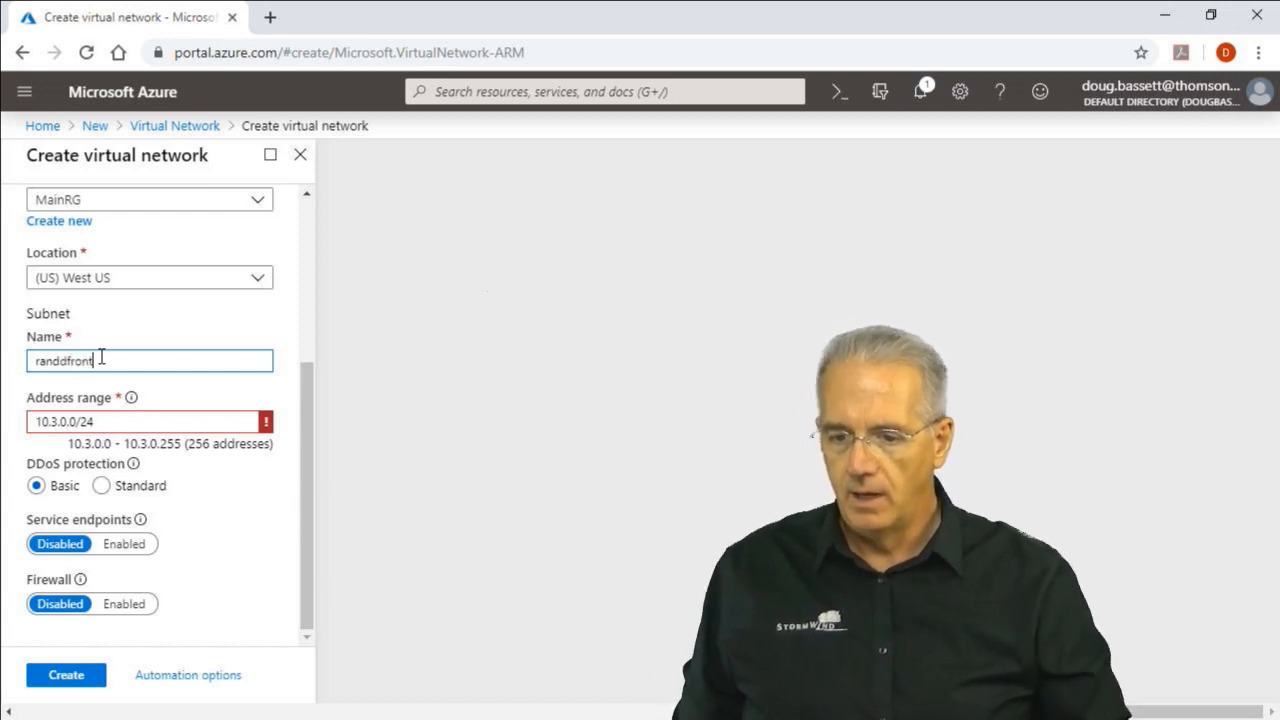
Set the randdfront subnet's address range to 10.23.10.0/24
{"action": "left_click", "coordinate": [54, 421]}
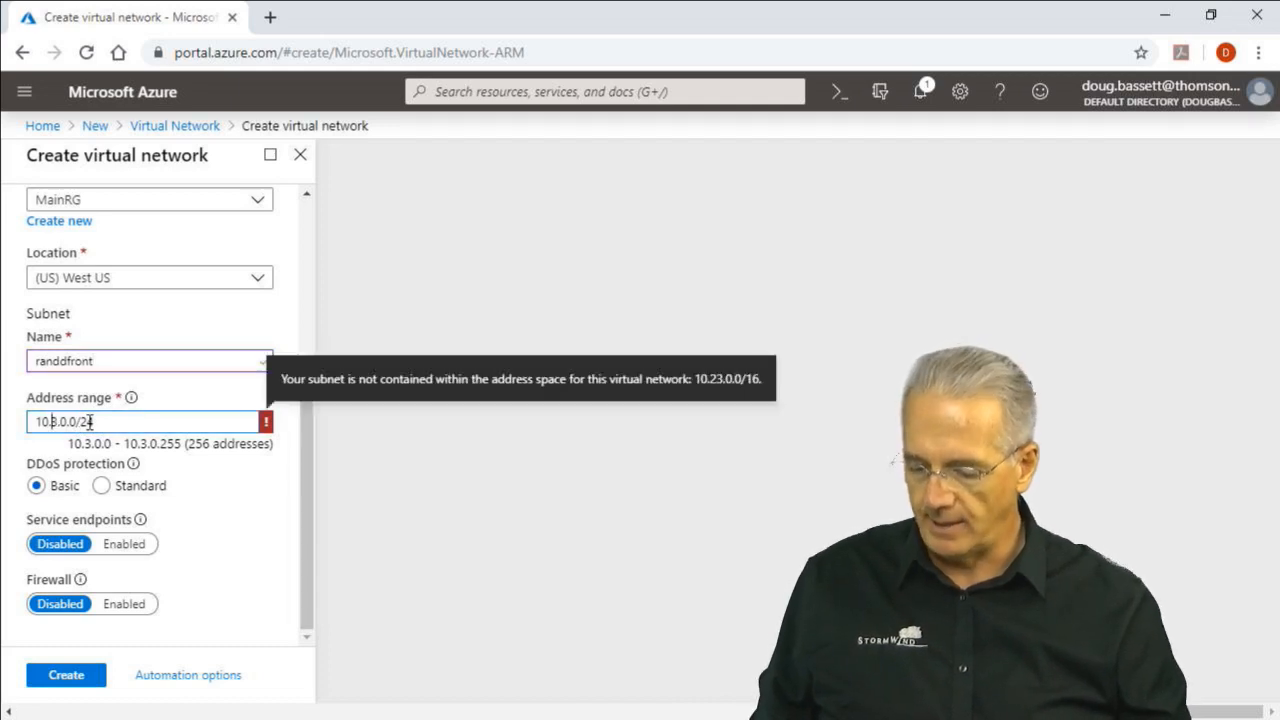
{"action": "type", "text": "2"}
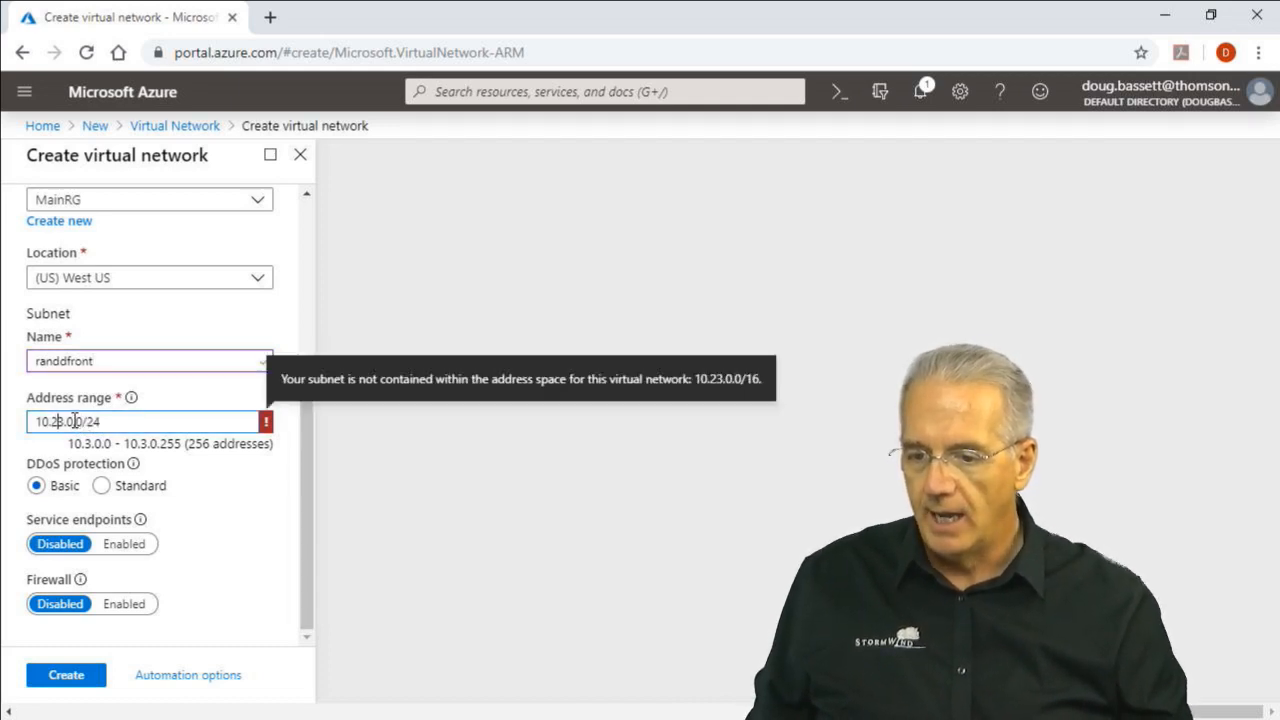
{"action": "left_click_drag", "start_coordinate": [67, 421], "coordinate": [74, 421]}
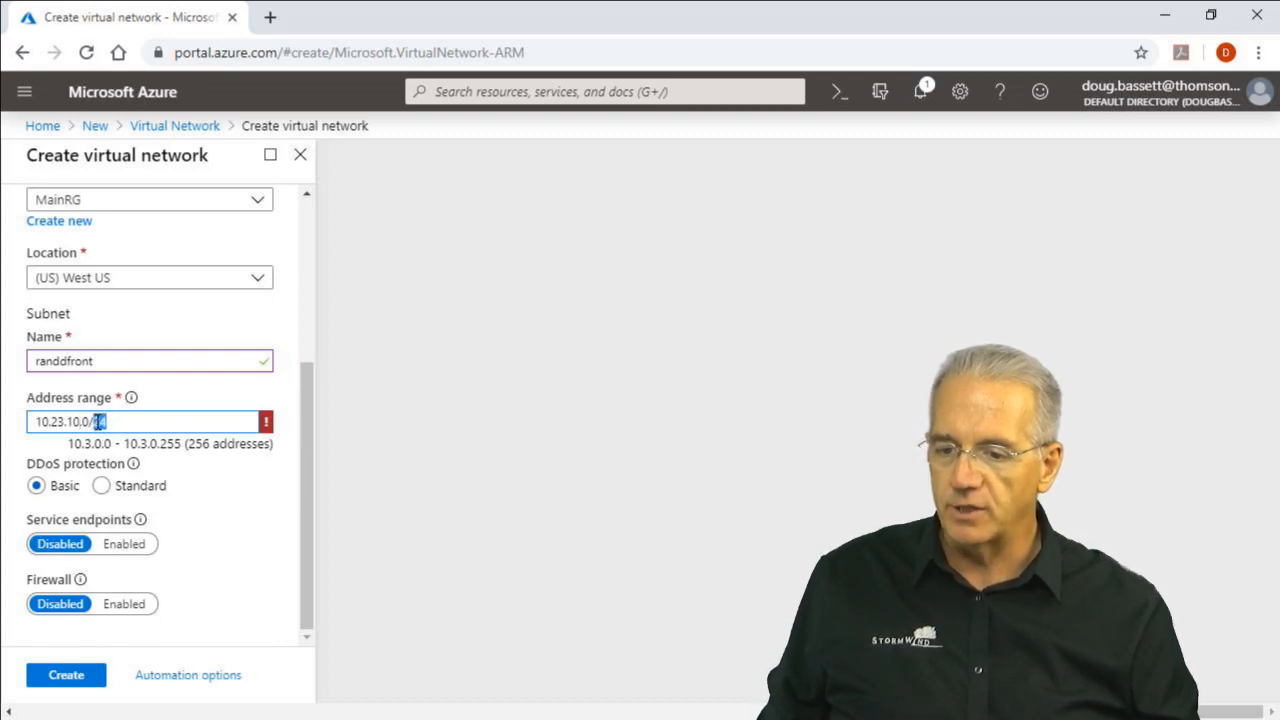
{"action": "left_click_drag", "start_coordinate": [37, 421], "coordinate": [67, 421]}
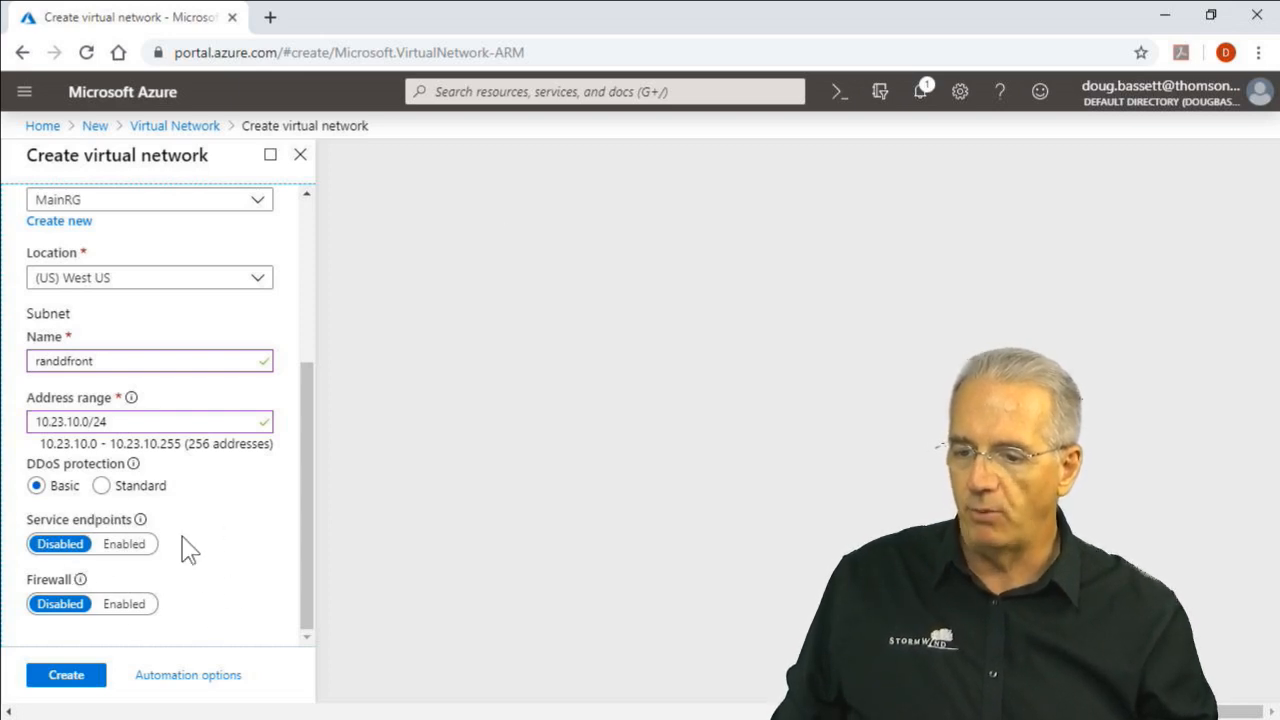
Create the RandDnet virtual network and open the resource once it is deployed
{"action": "left_click", "coordinate": [62, 686]}
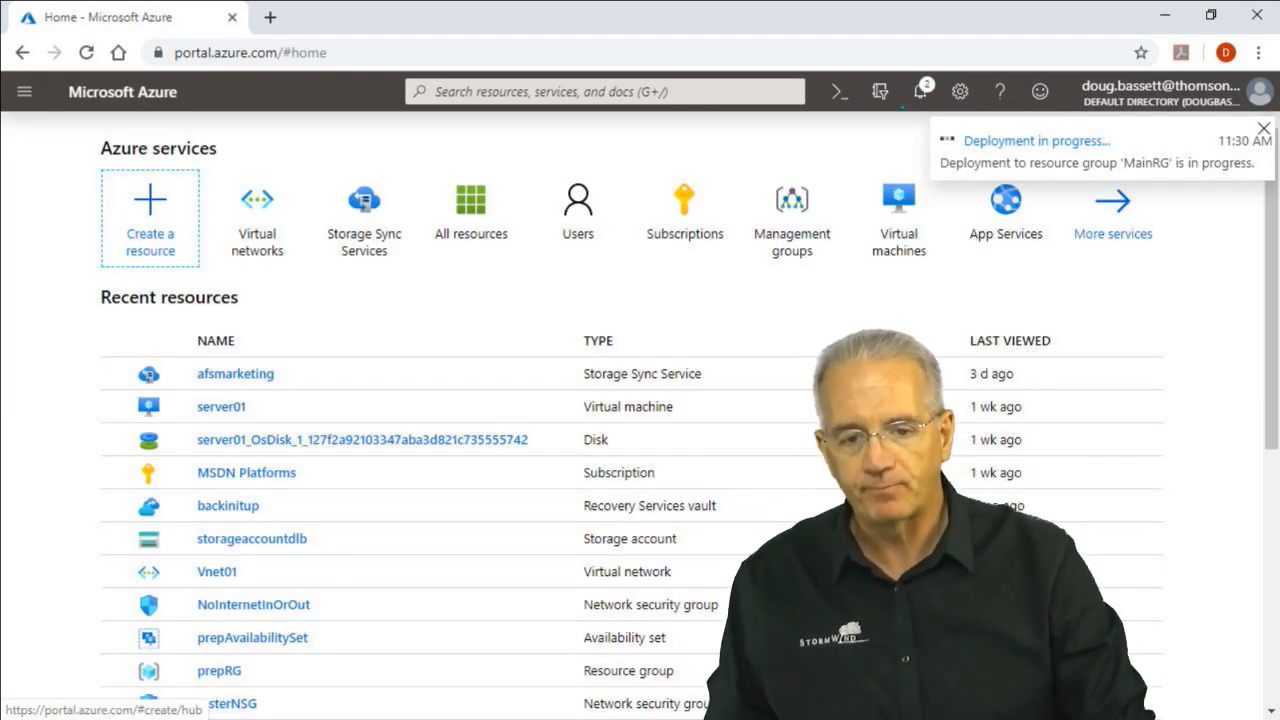
{"action": "mouse_move", "coordinate": [928, 283]}
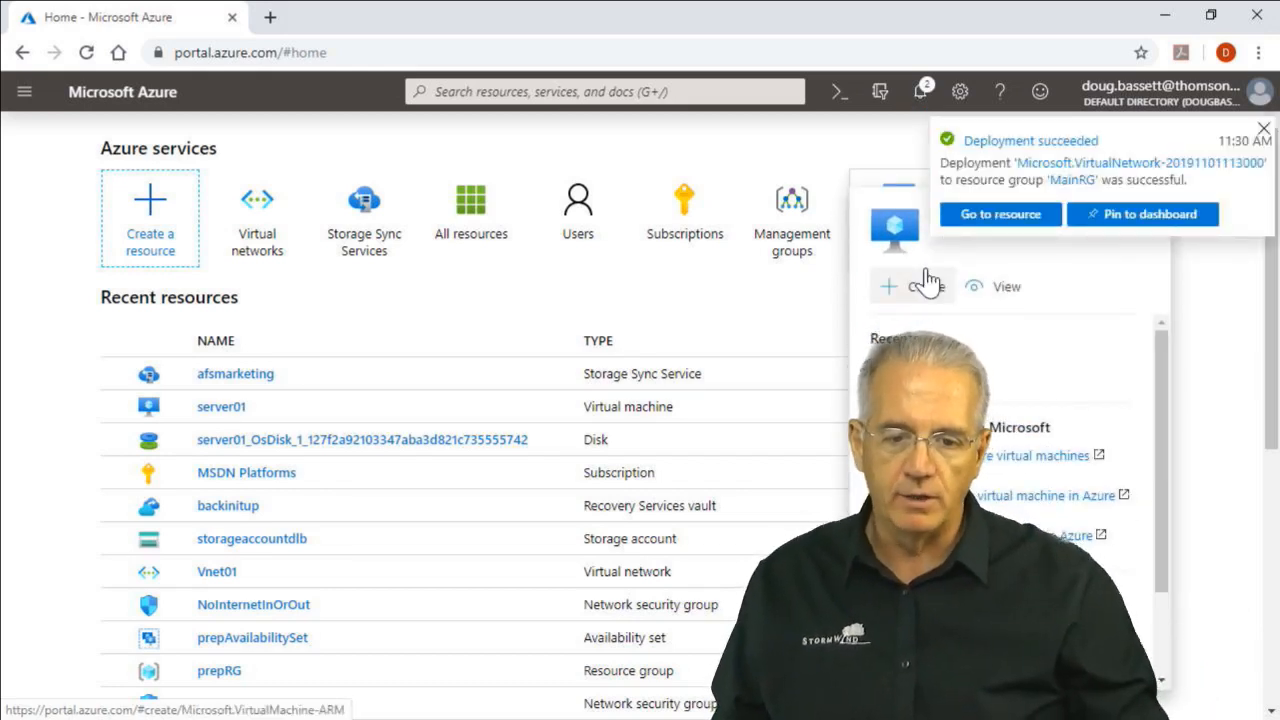
{"action": "left_click", "coordinate": [1011, 218]}
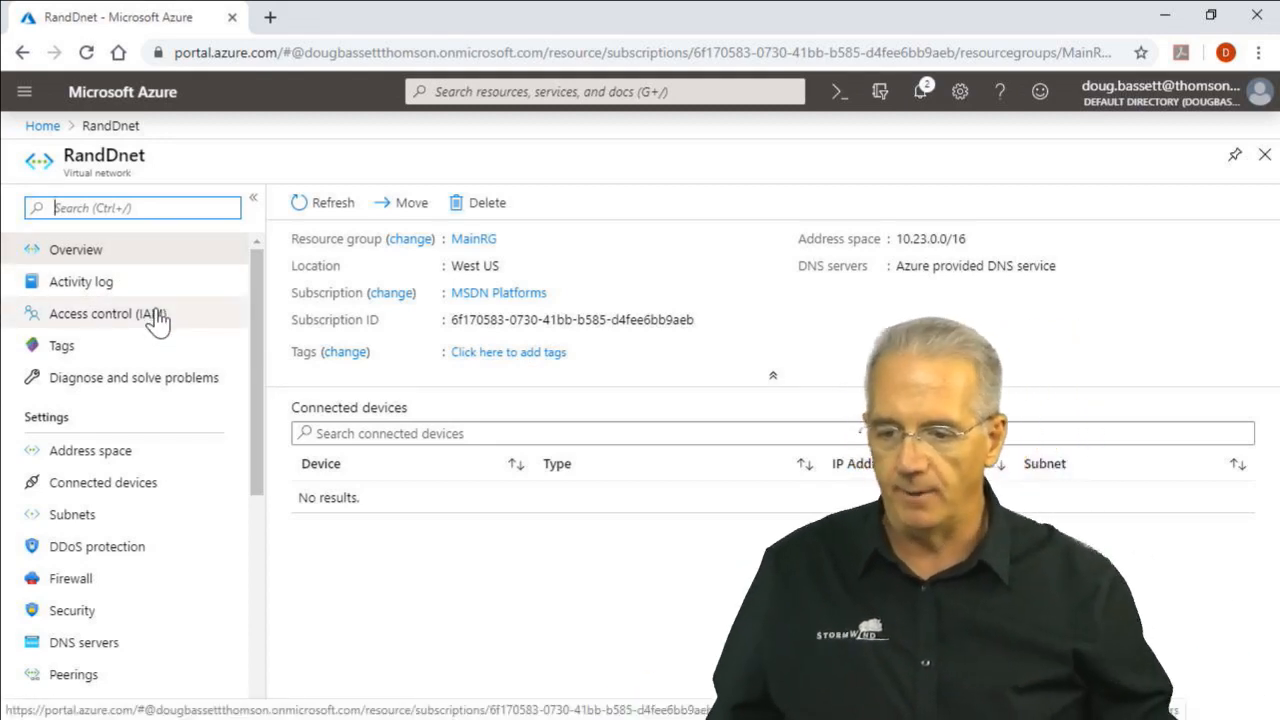
Review RandDnet's activity log, access control, tags, problem diagnosis, address space and connected devices pages
{"action": "left_click", "coordinate": [133, 289]}
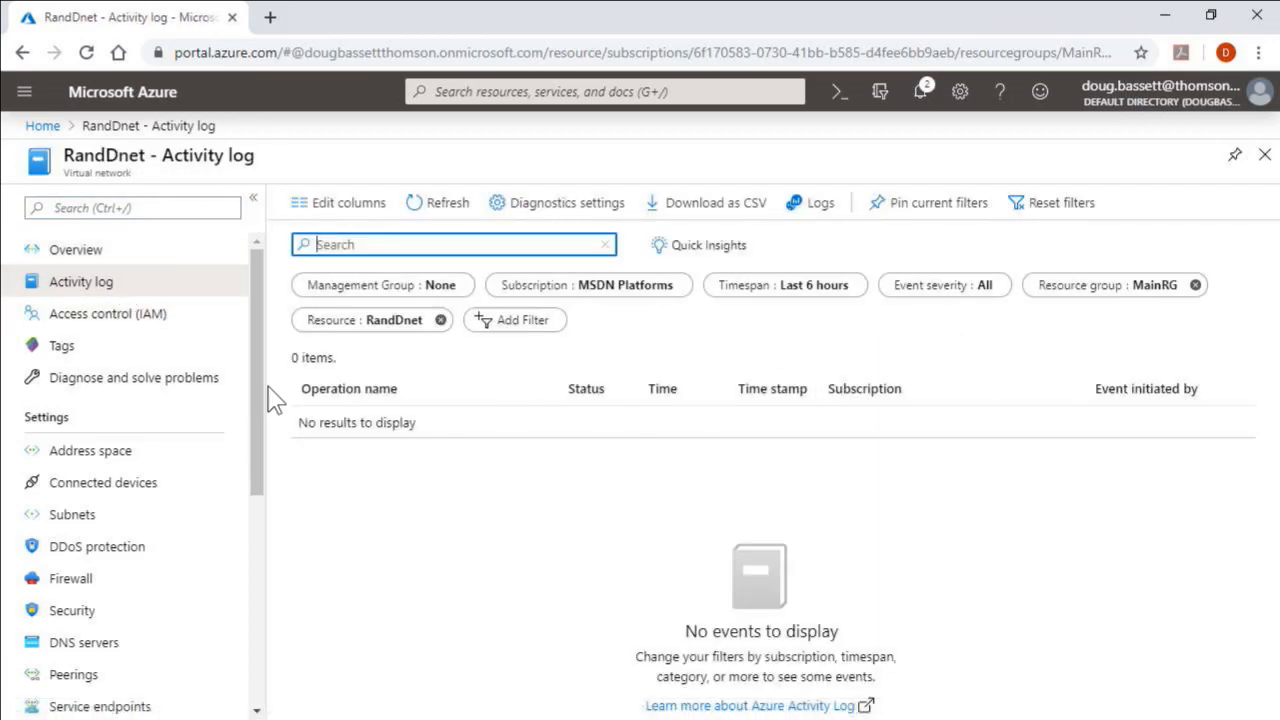
{"action": "left_click", "coordinate": [145, 313]}
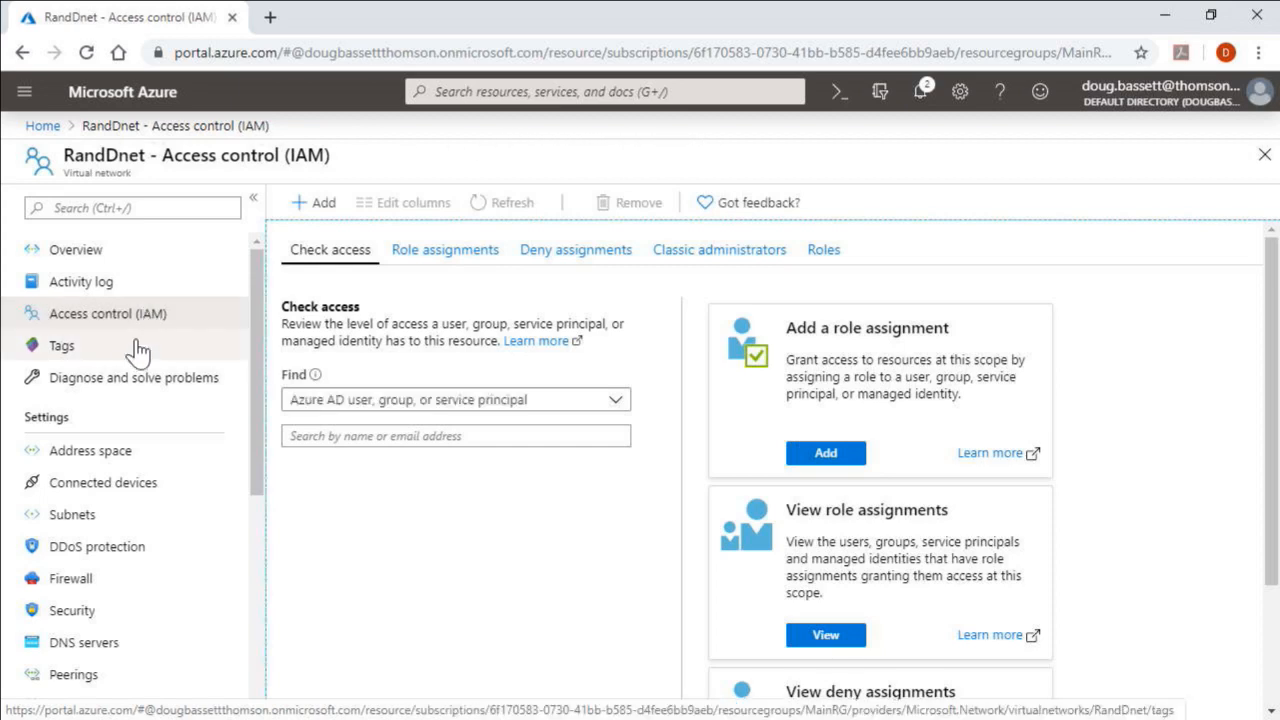
{"action": "left_click", "coordinate": [131, 352]}
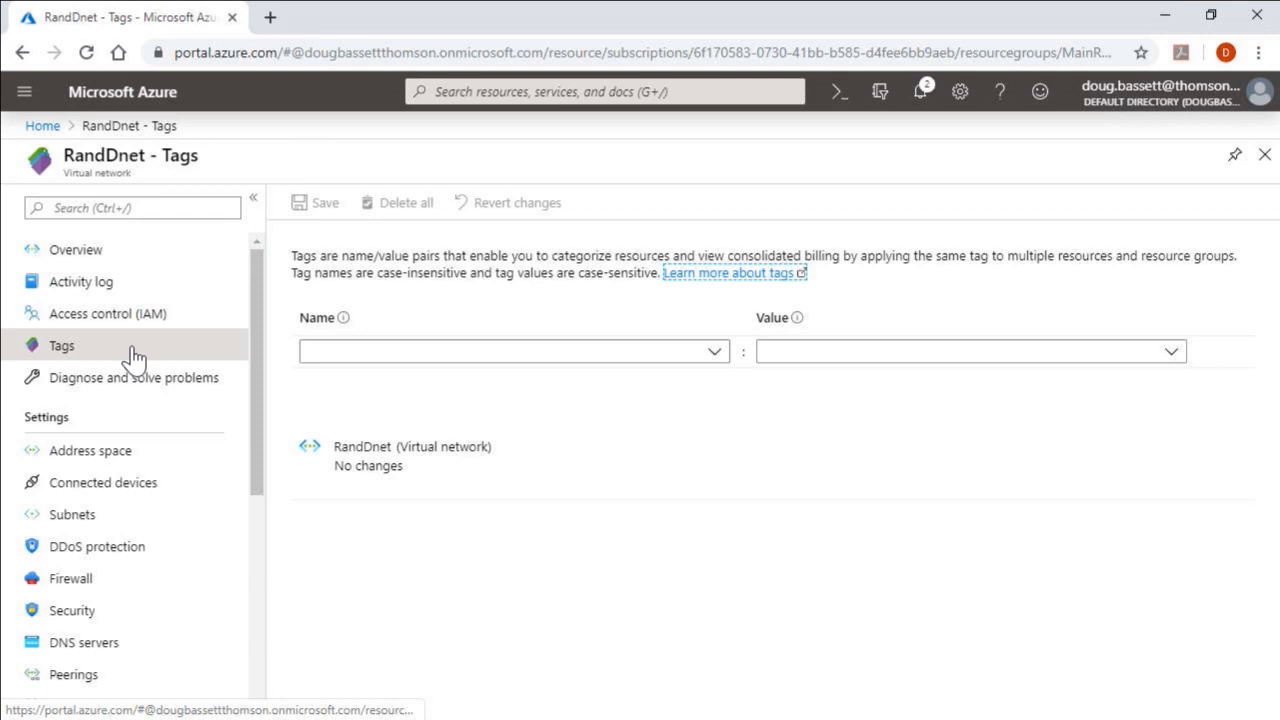
{"action": "left_click", "coordinate": [139, 399]}
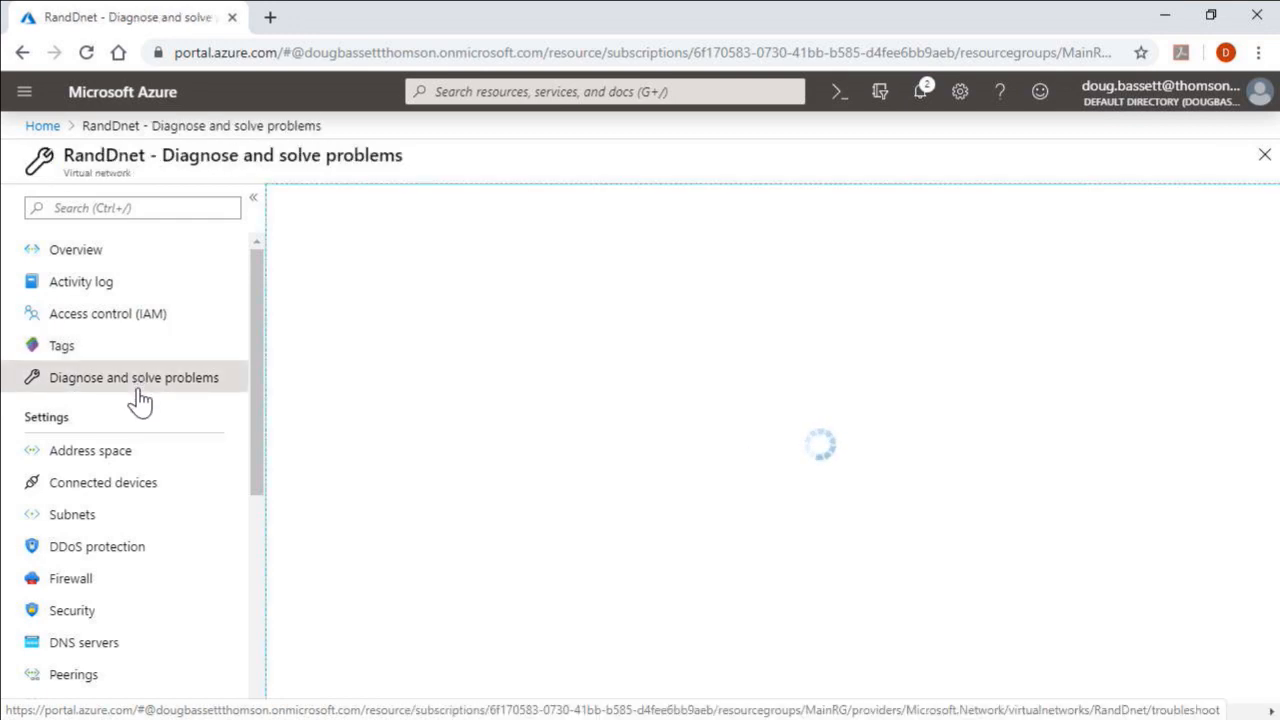
{"action": "left_click", "coordinate": [120, 462]}
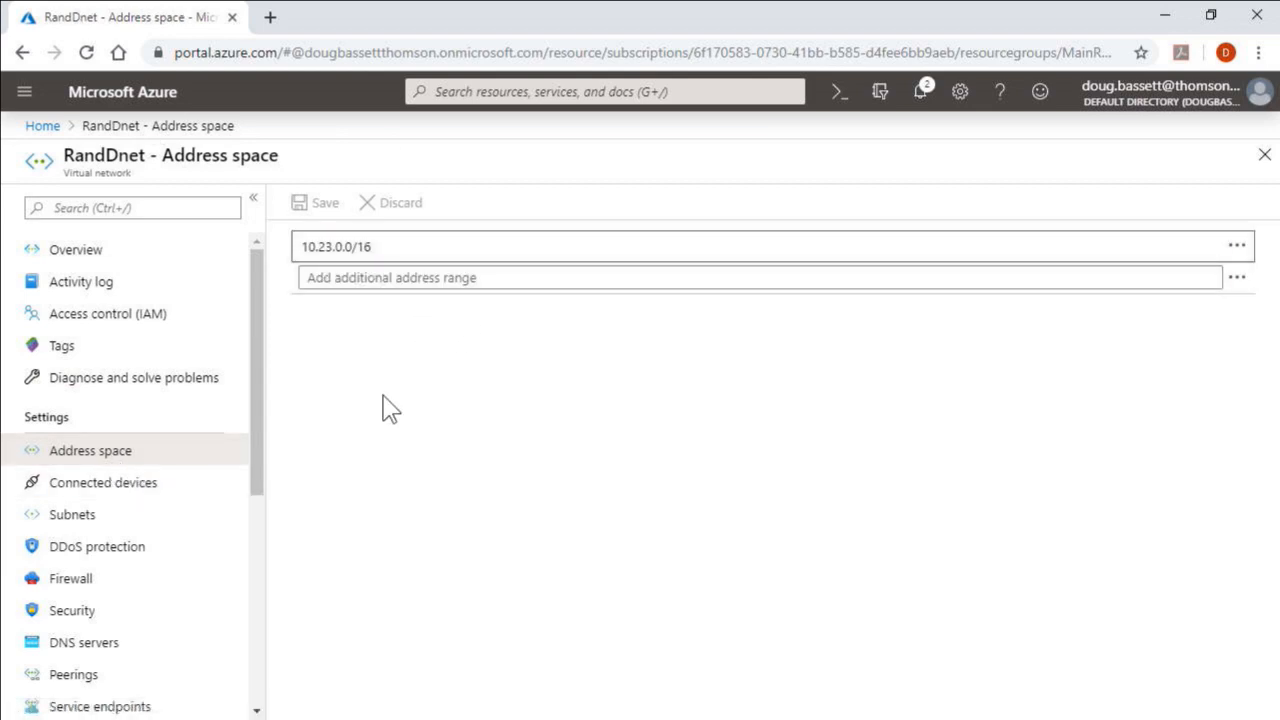
{"action": "left_click", "coordinate": [398, 279]}
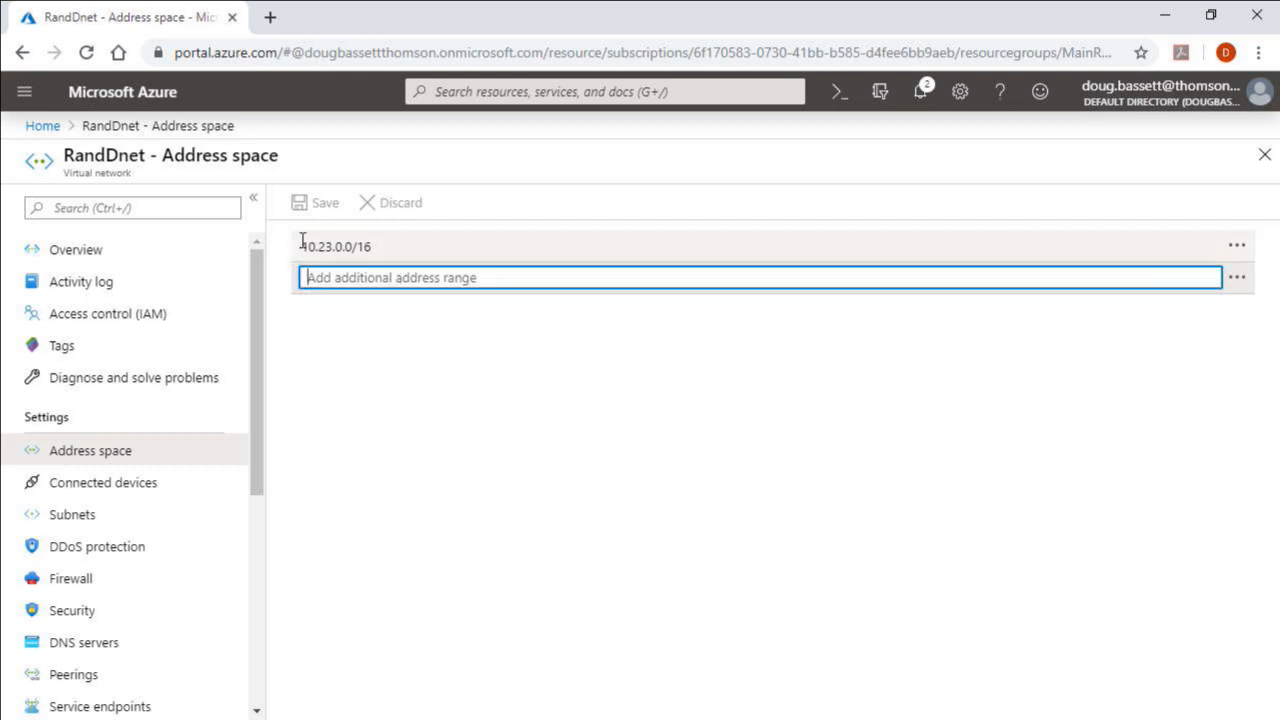
{"action": "left_click", "coordinate": [151, 487]}
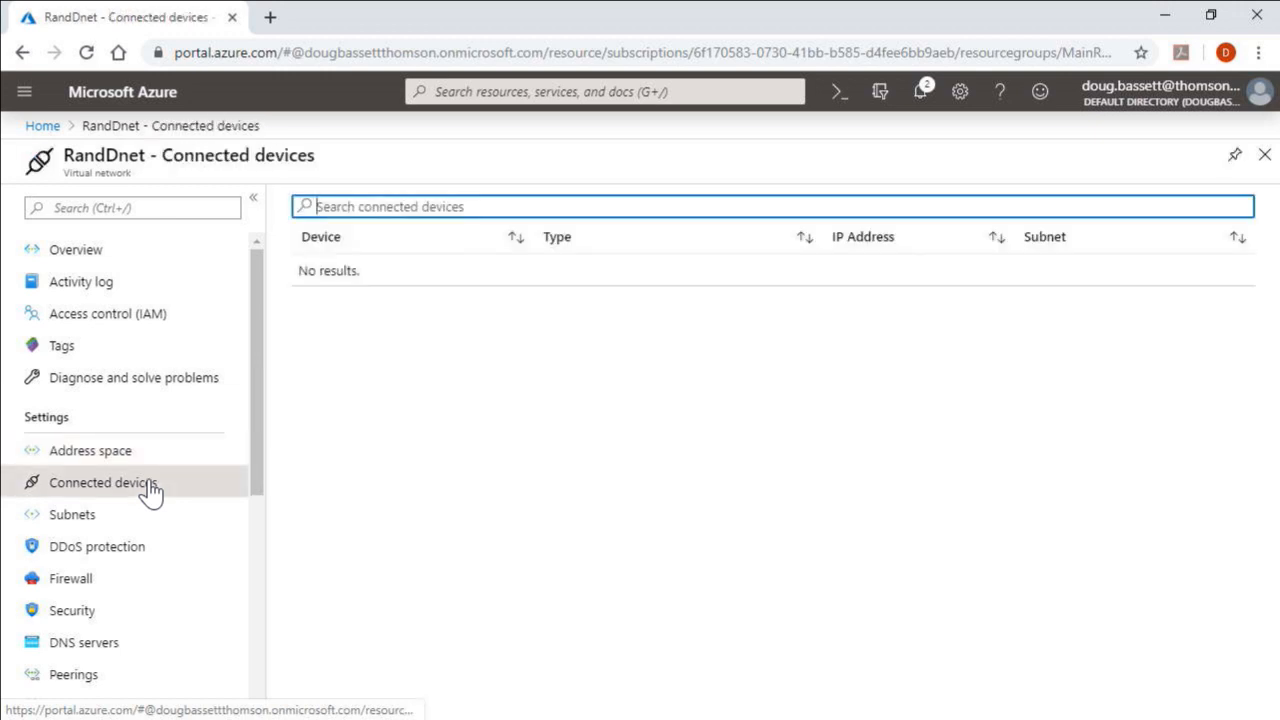
Review RandDnet's subnets, DDoS protection, firewall, security and DNS servers settings
{"action": "left_click", "coordinate": [85, 522]}
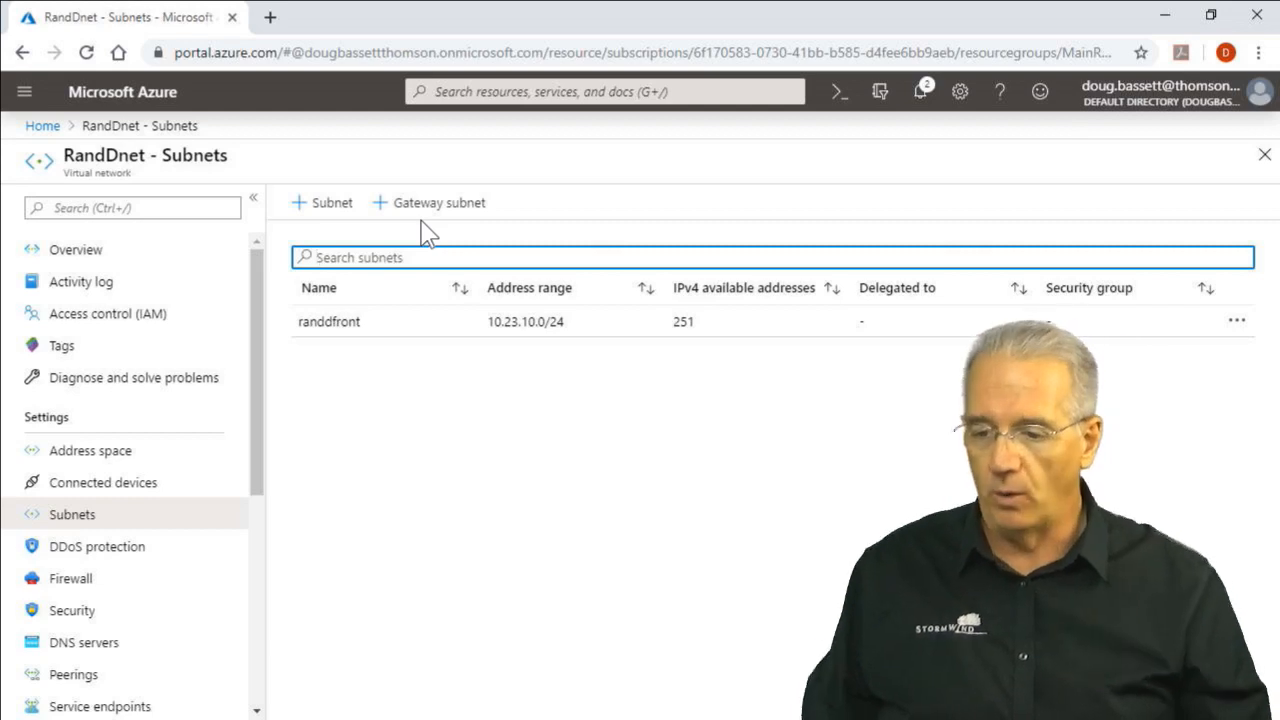
{"action": "left_click", "coordinate": [175, 547]}
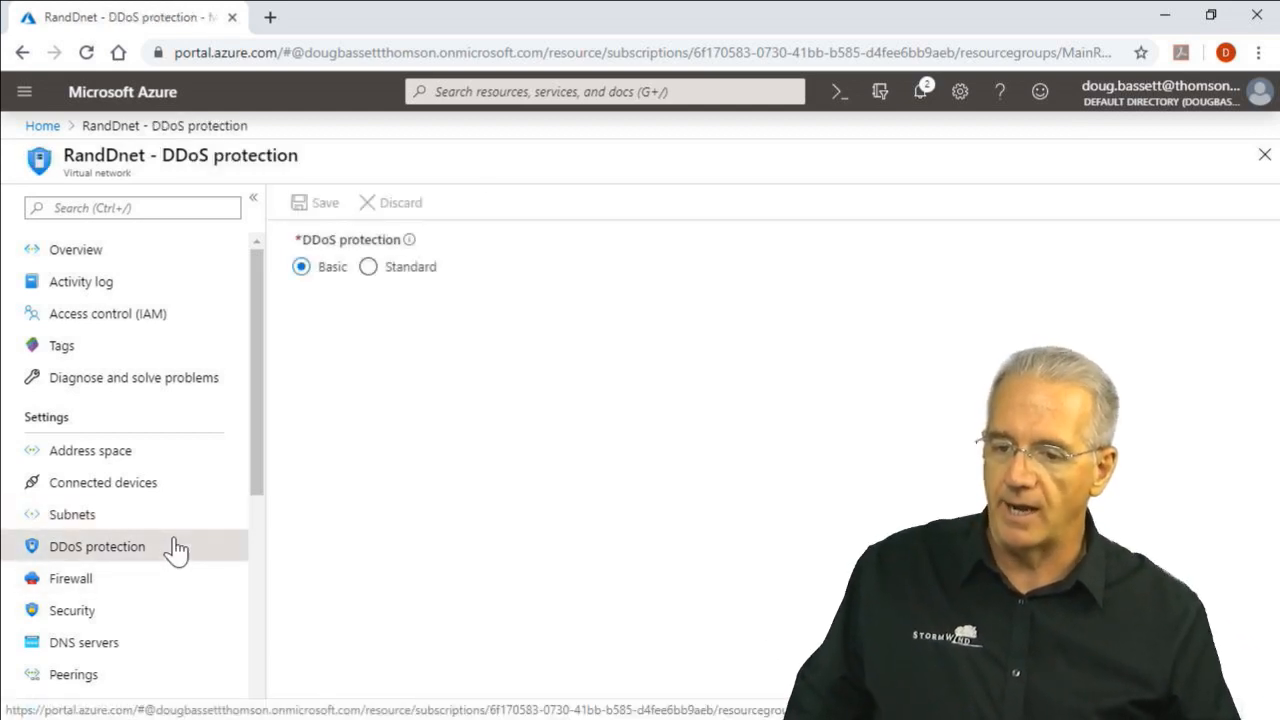
{"action": "left_click", "coordinate": [168, 589]}
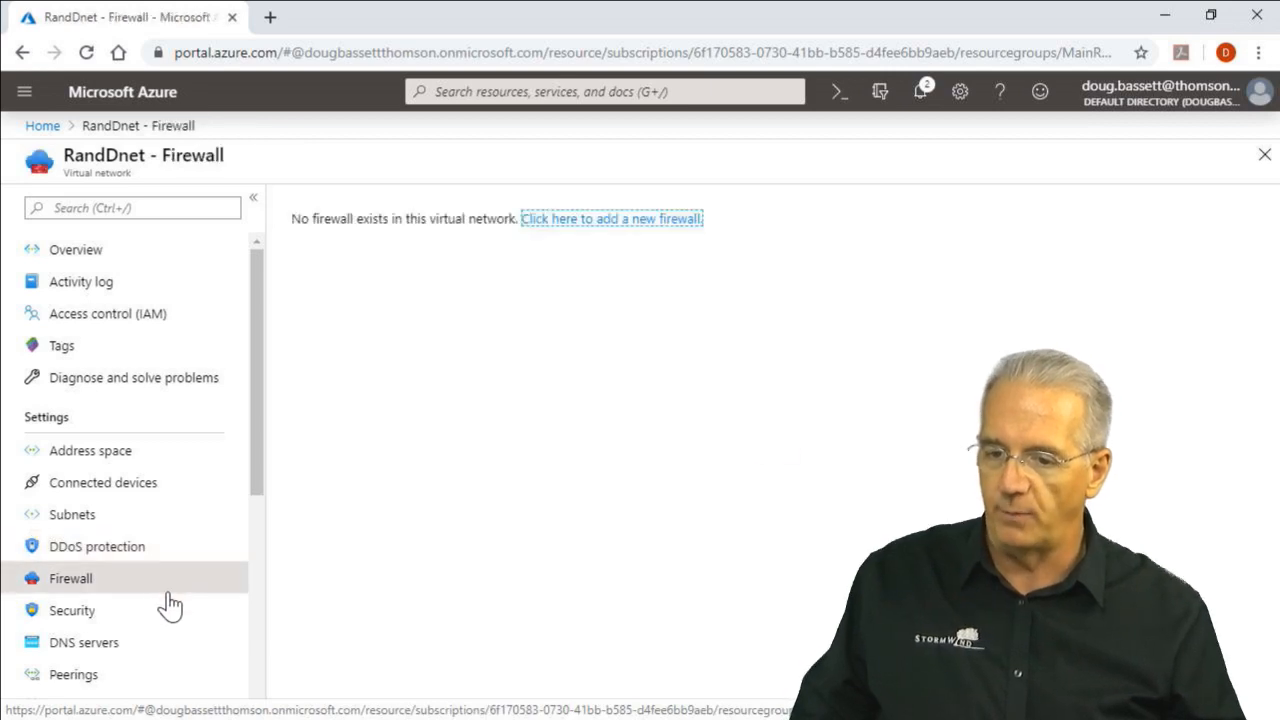
{"action": "left_click", "coordinate": [168, 620]}
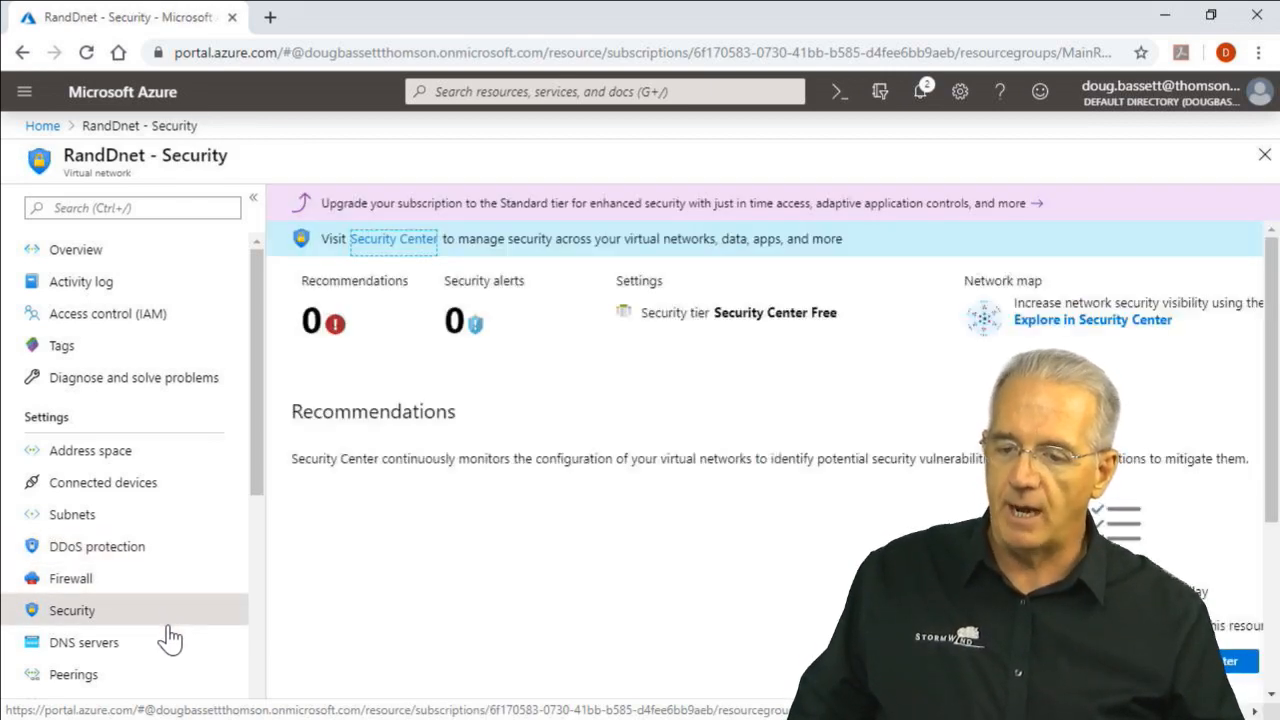
{"action": "left_click", "coordinate": [170, 640]}
Review RandDnet's peerings, service endpoints and private endpoints
{"action": "scroll", "coordinate": [185, 630], "scroll_direction": "down", "scroll_amount": 4}
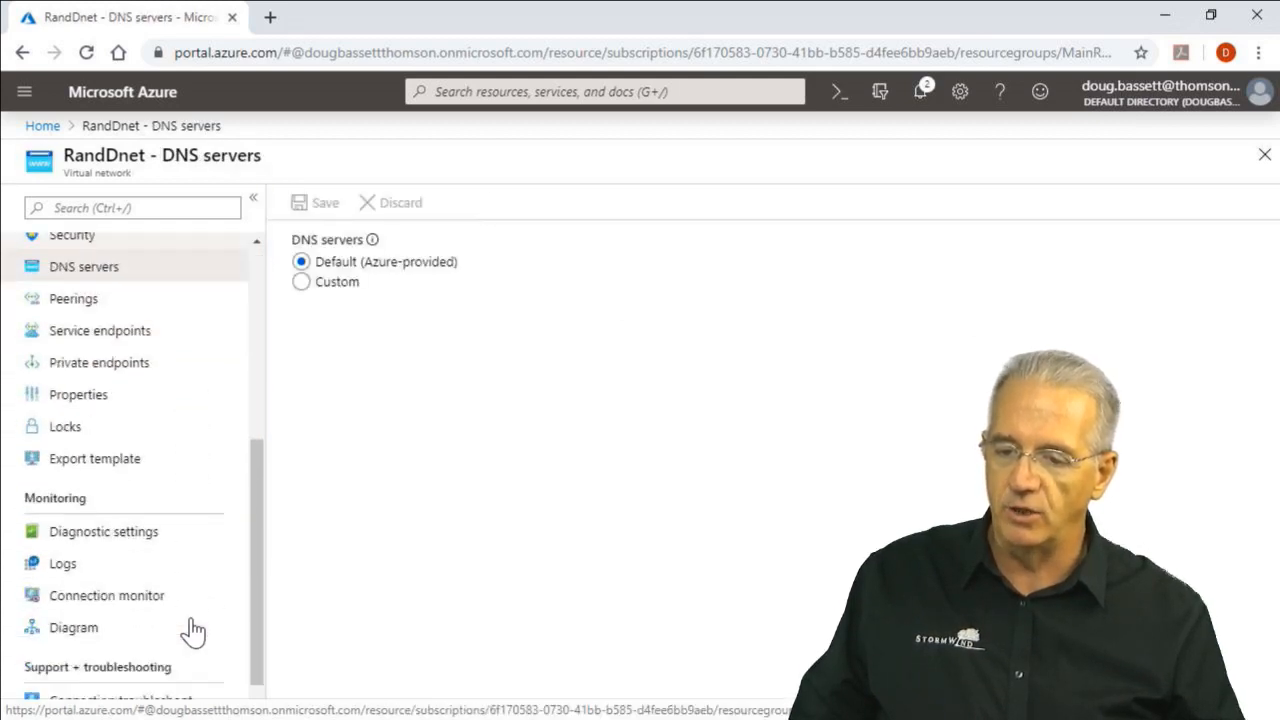
{"action": "scroll", "coordinate": [192, 624], "scroll_direction": "up", "scroll_amount": 1}
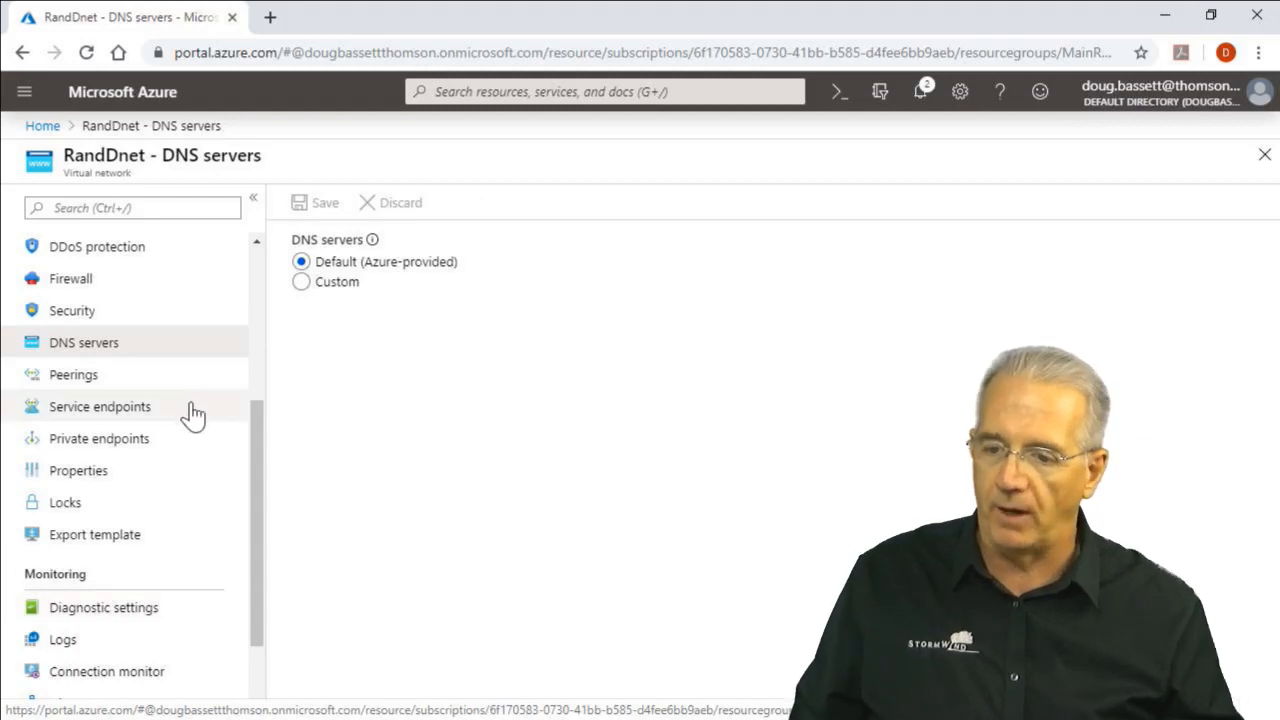
{"action": "left_click", "coordinate": [155, 373]}
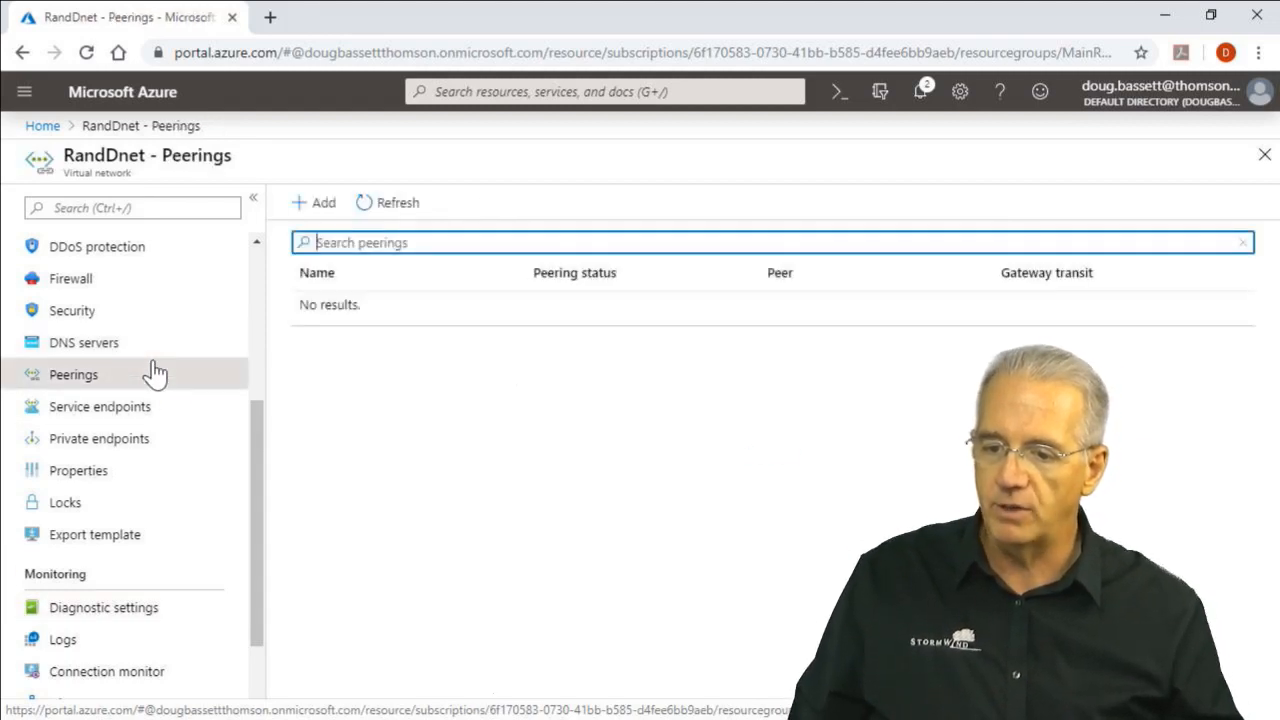
{"action": "left_click", "coordinate": [137, 405]}
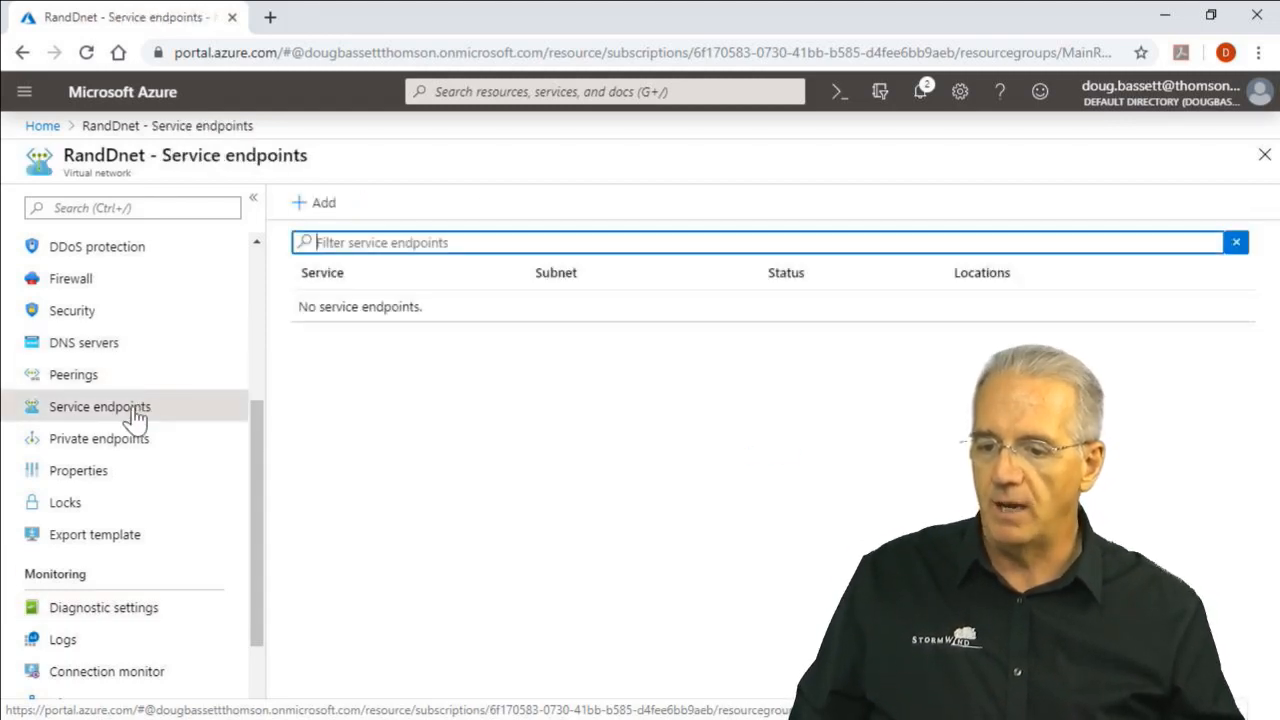
{"action": "left_click", "coordinate": [130, 445]}
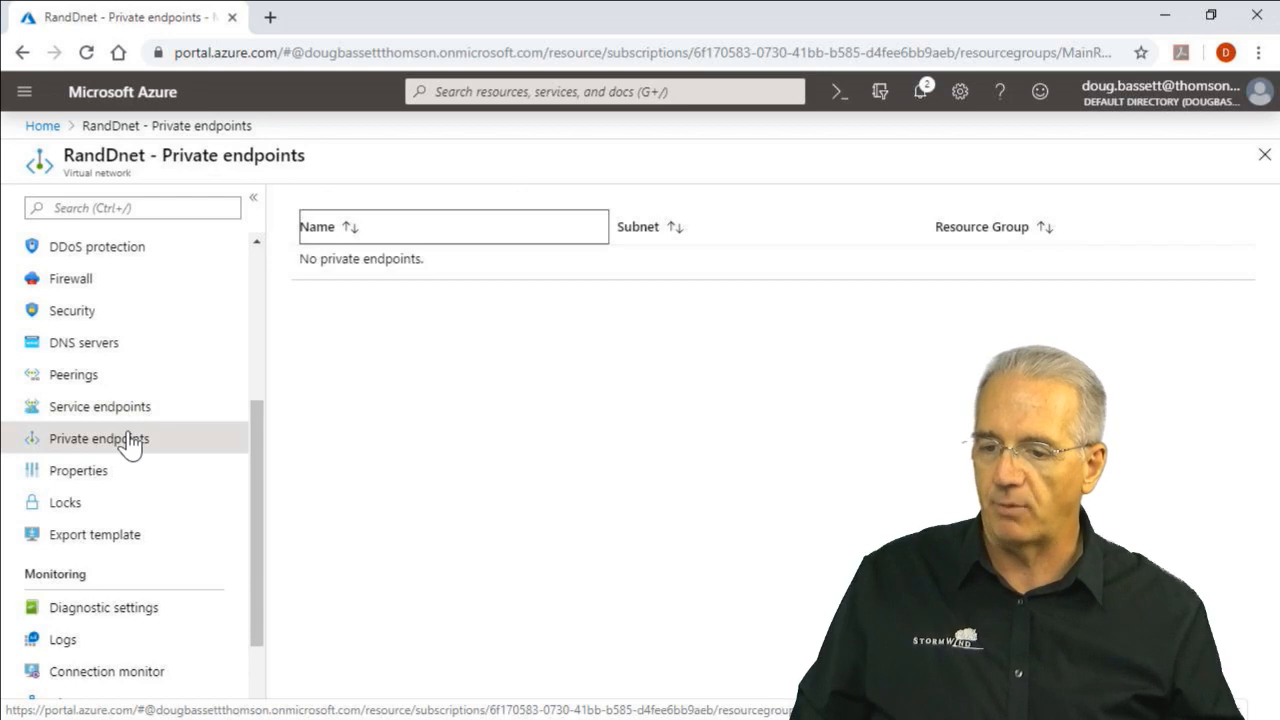
Examine RandDnet's properties and locks, and read through its export template code
{"action": "left_click", "coordinate": [93, 488]}
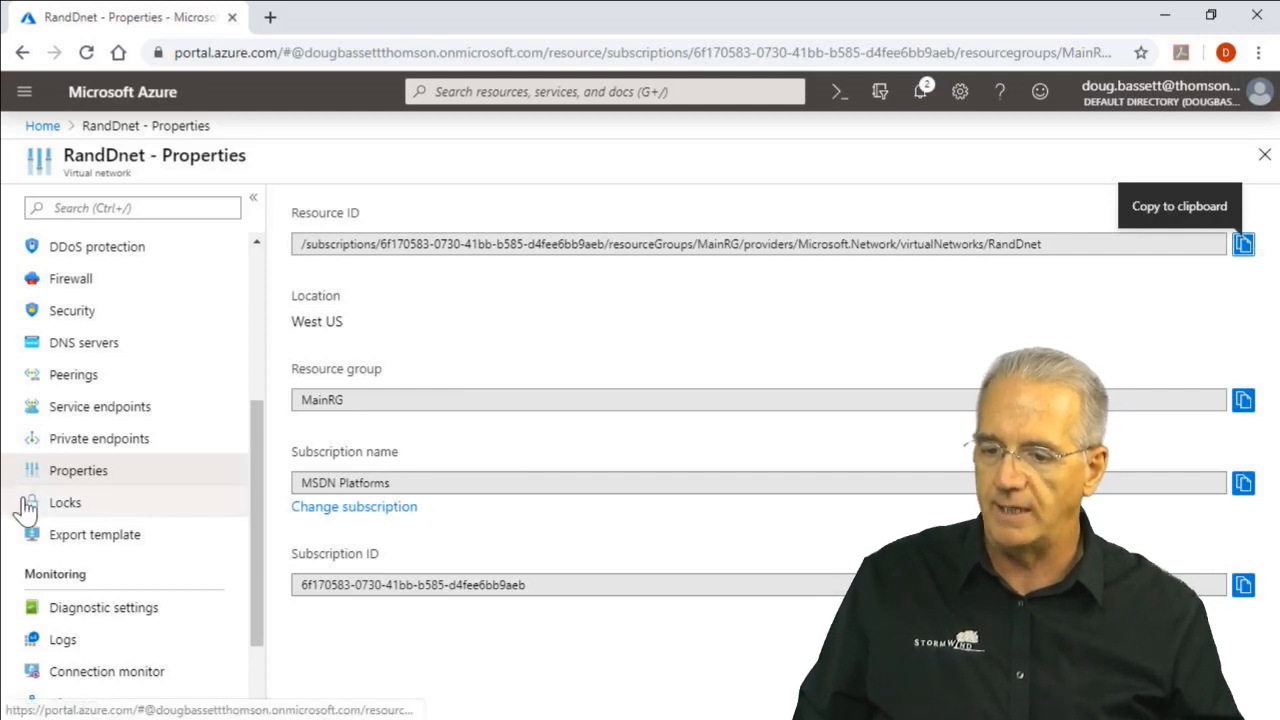
{"action": "left_click", "coordinate": [80, 514]}
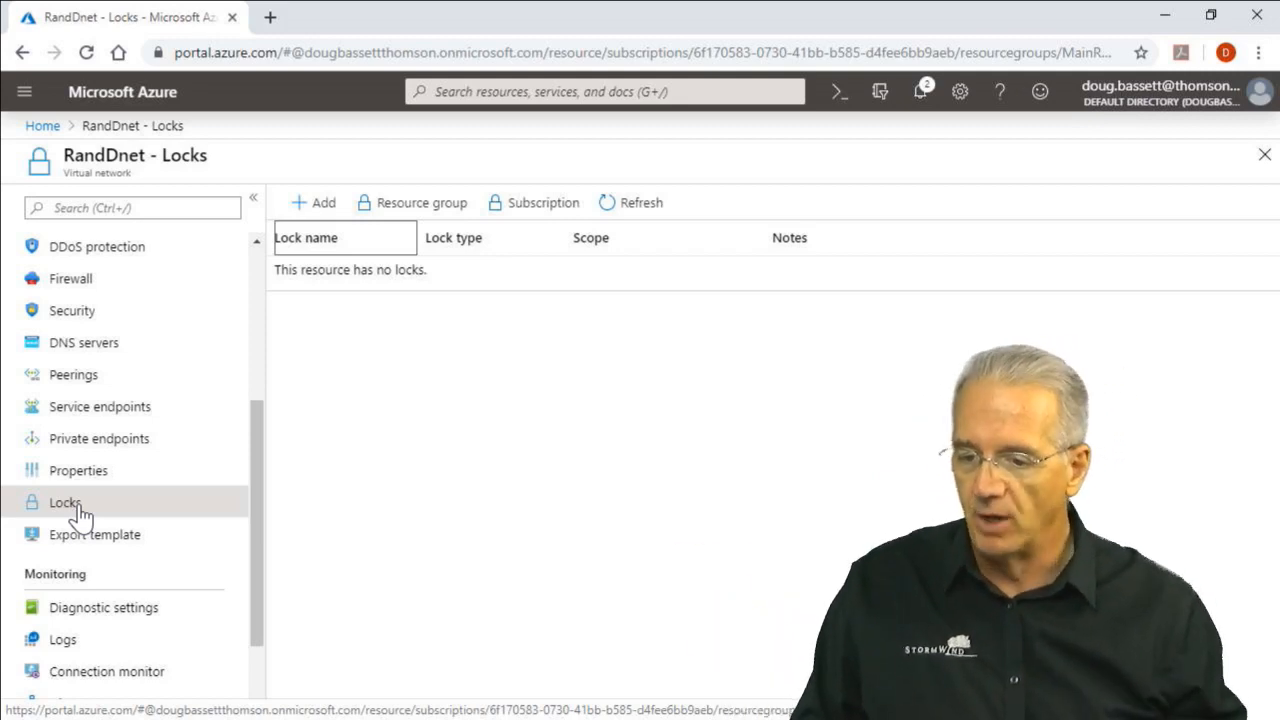
{"action": "left_click", "coordinate": [97, 540]}
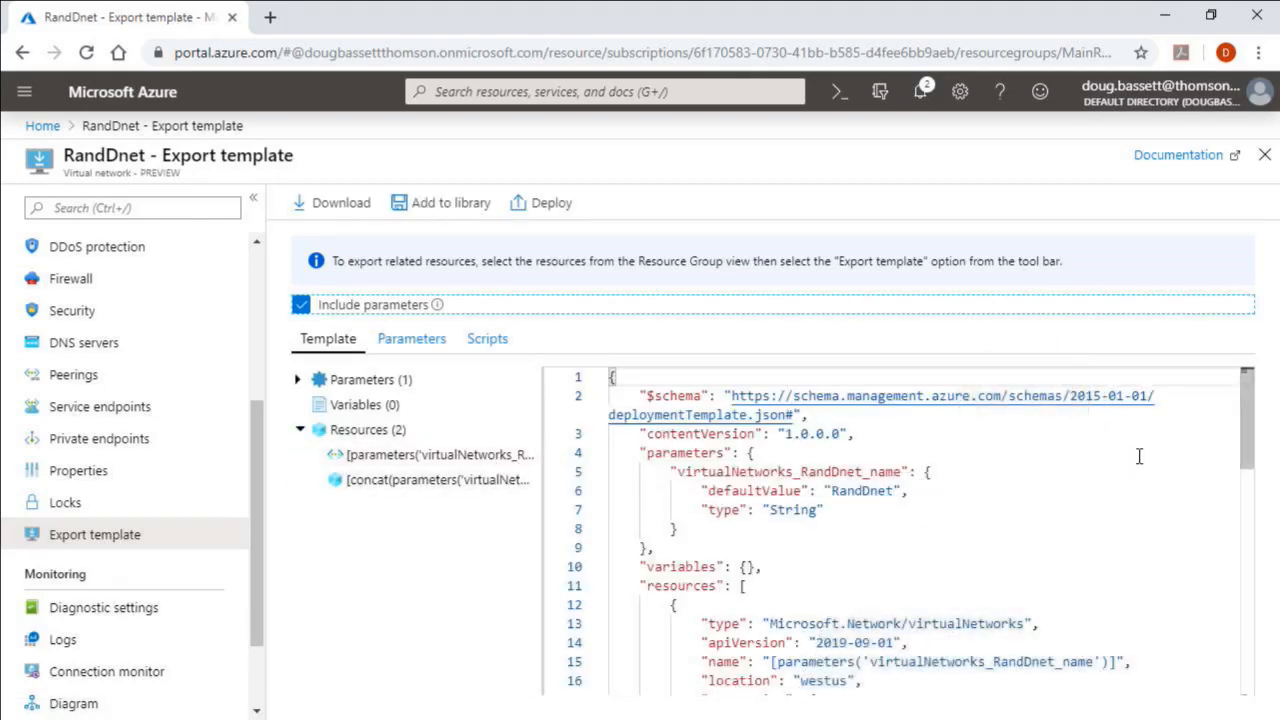
{"action": "left_click_drag", "start_coordinate": [1249, 450], "coordinate": [1185, 437]}
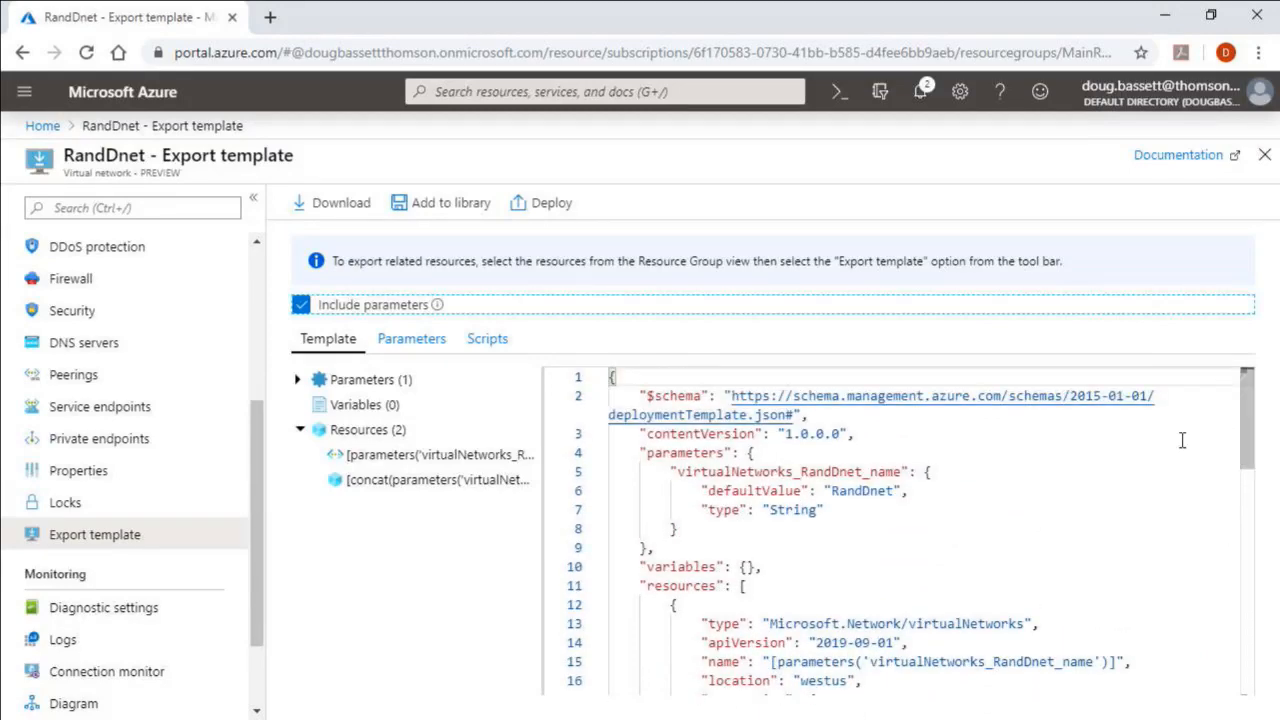